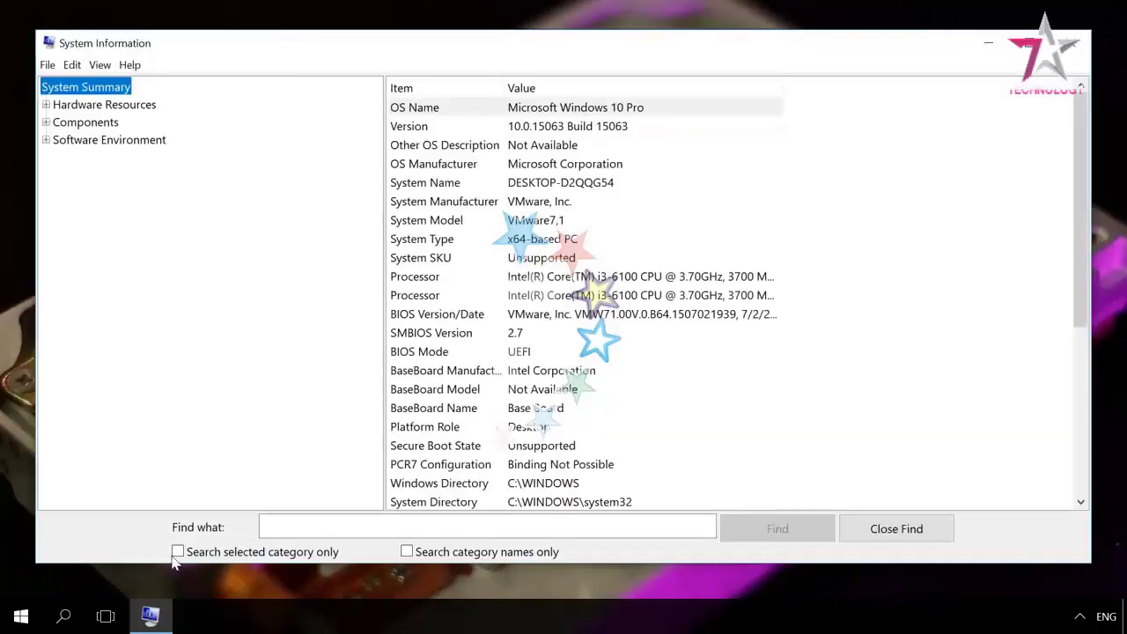
- Maximize System Information and check the BIOS Version/Date entry and that BIOS Mode reads UEFI
left_click(1029, 42)
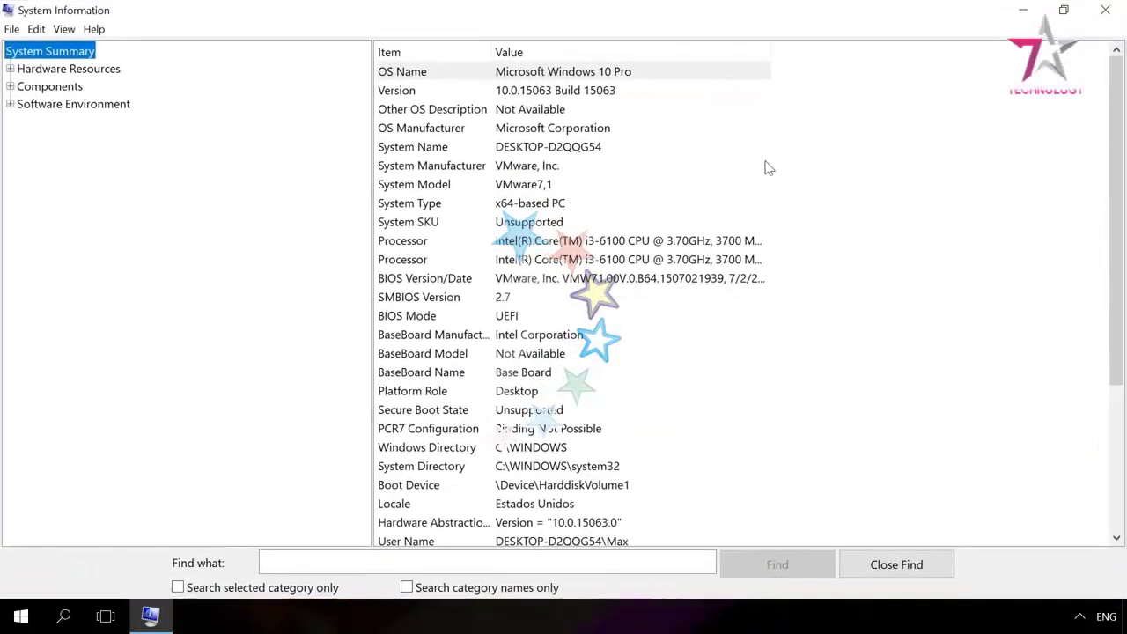
left_click(465, 281)
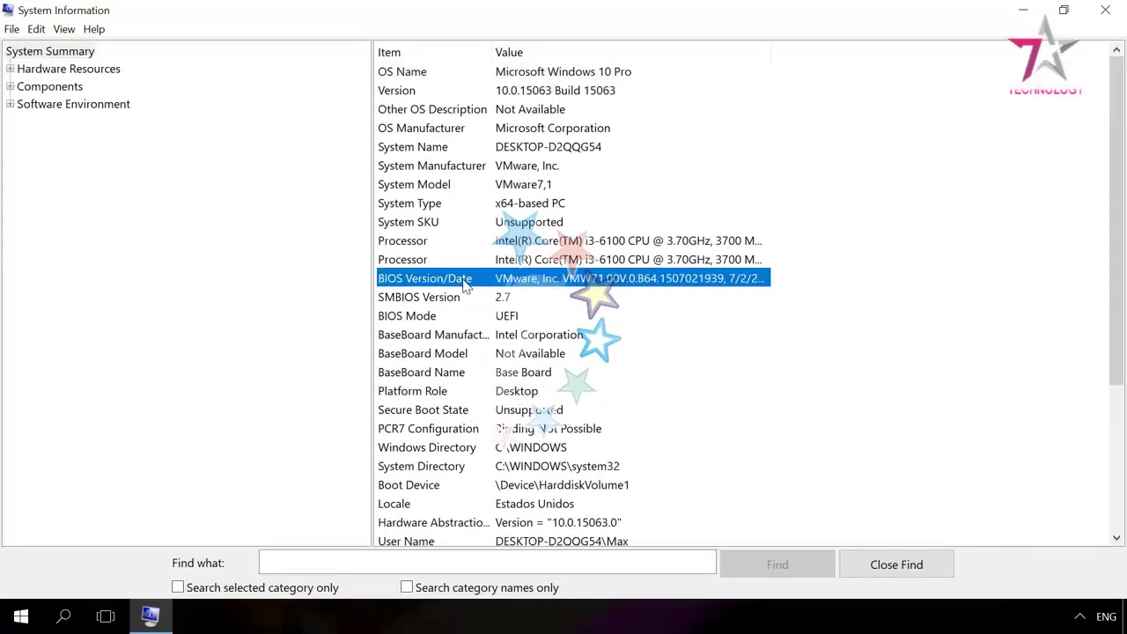
left_click(472, 322)
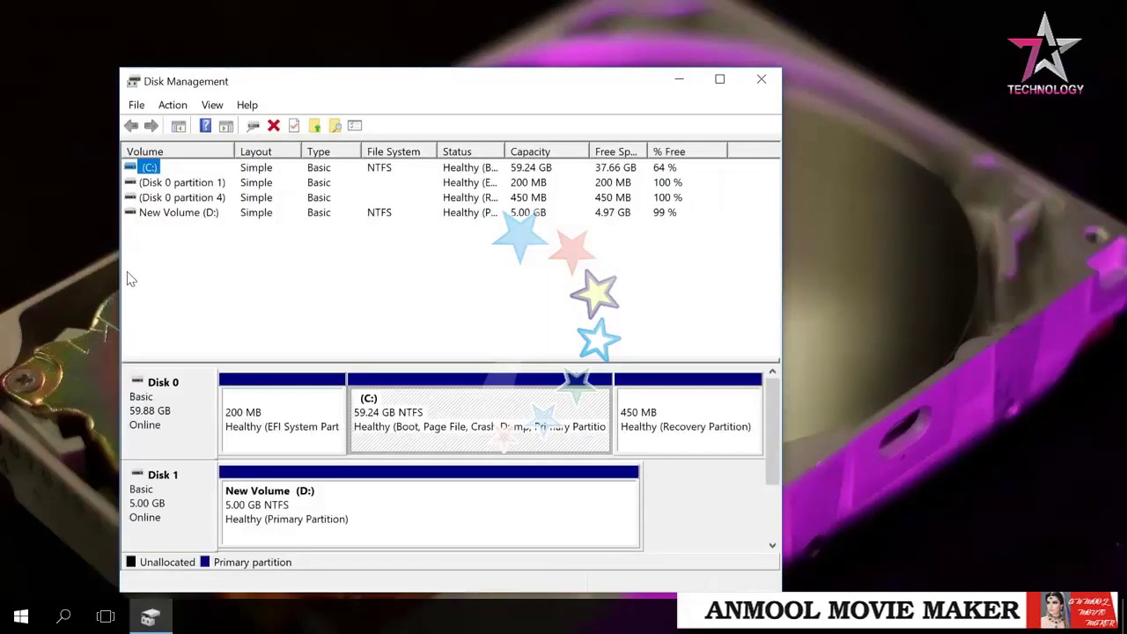
- View Disk 1's Properties Volumes tab to see it uses the MBR partition style
right_click(189, 500)
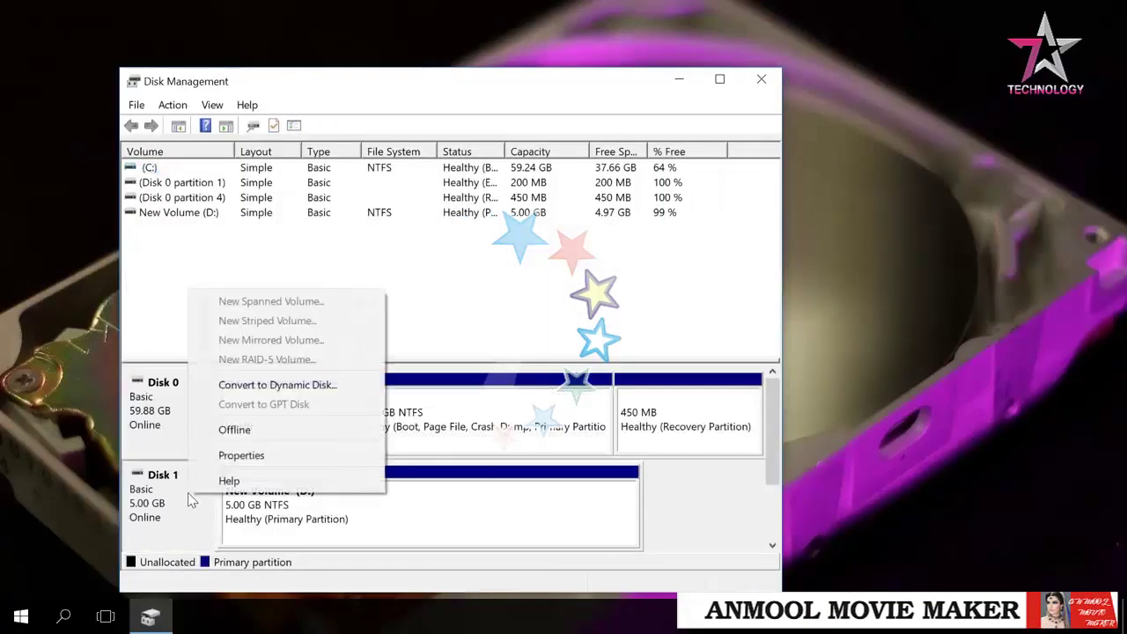
left_click(242, 456)
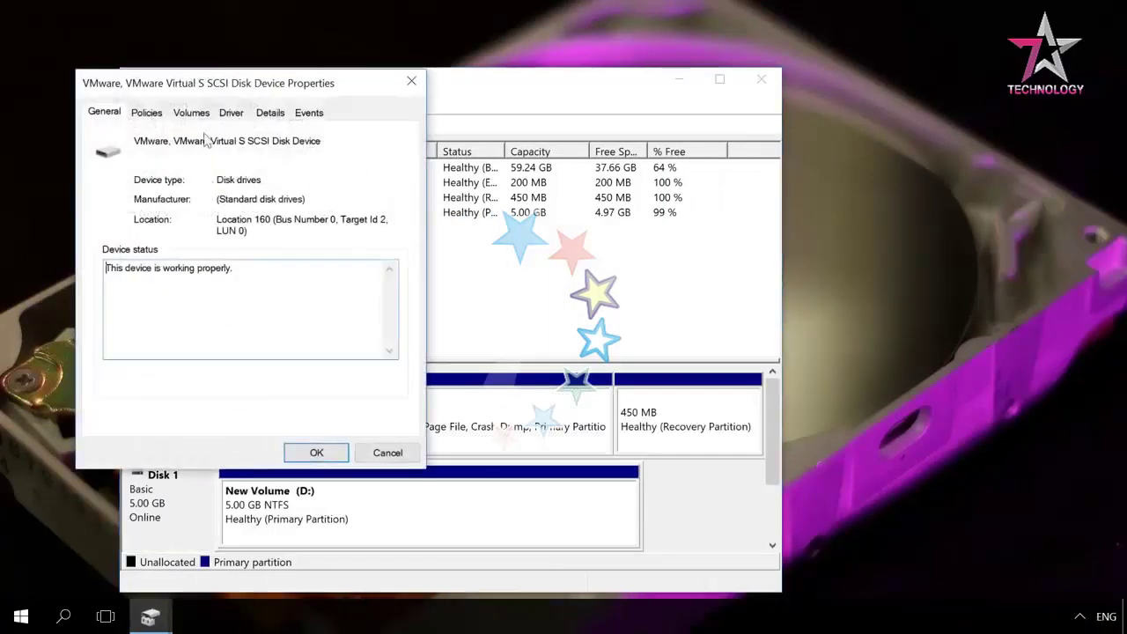
left_click(191, 113)
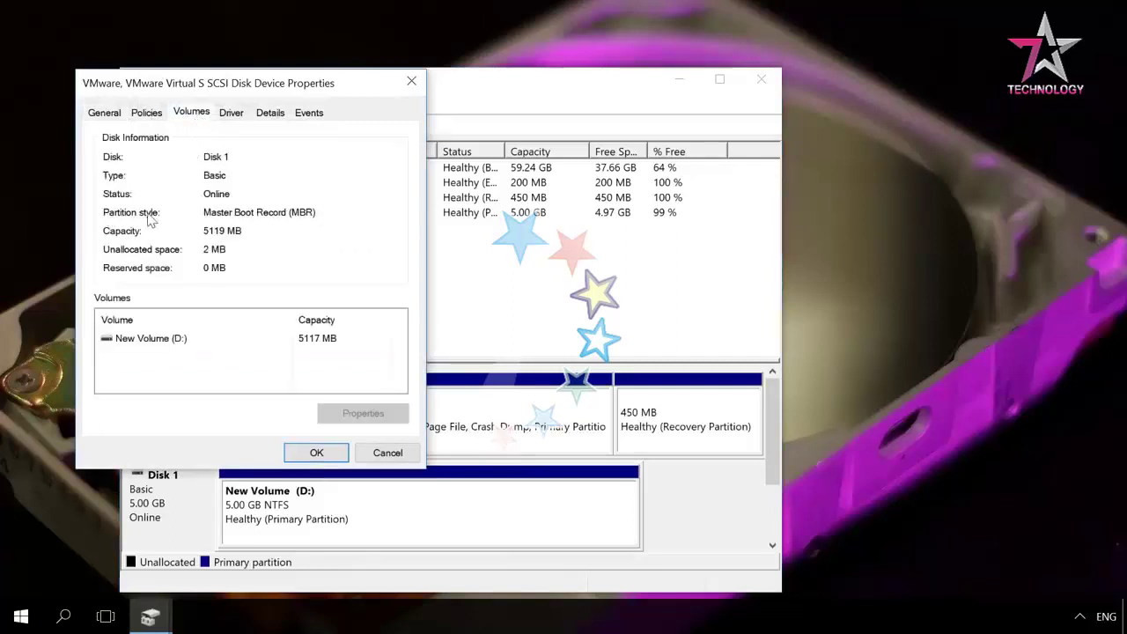
left_click(411, 81)
- View Disk 0's Properties Volumes tab, showing GUID Partition Table (GPT)
right_click(201, 402)
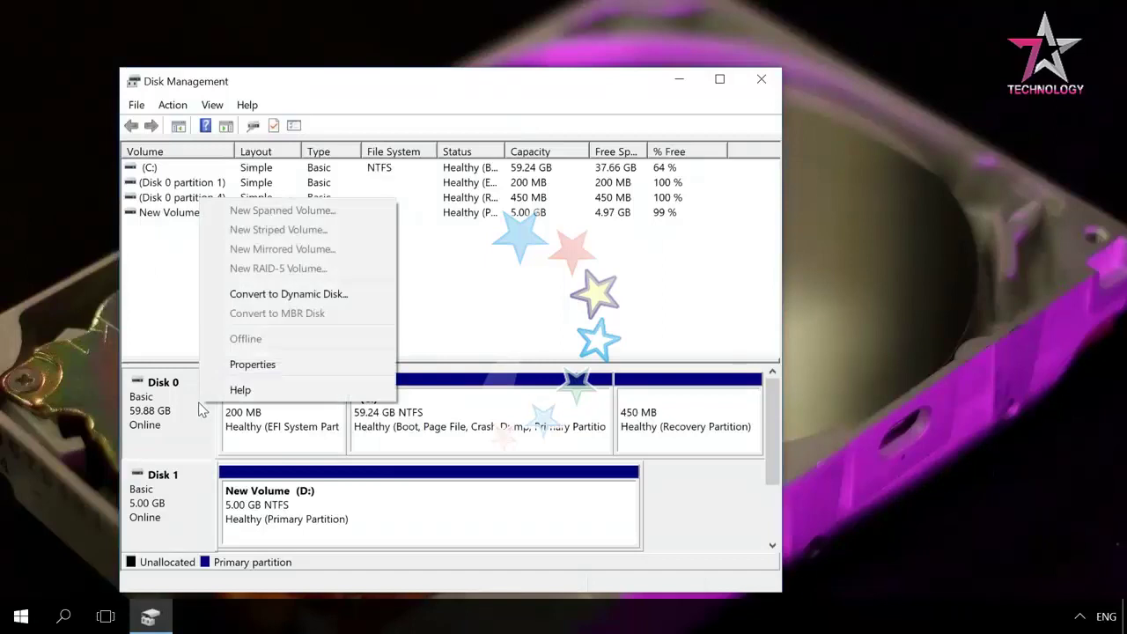
left_click(253, 366)
left_click(220, 137)
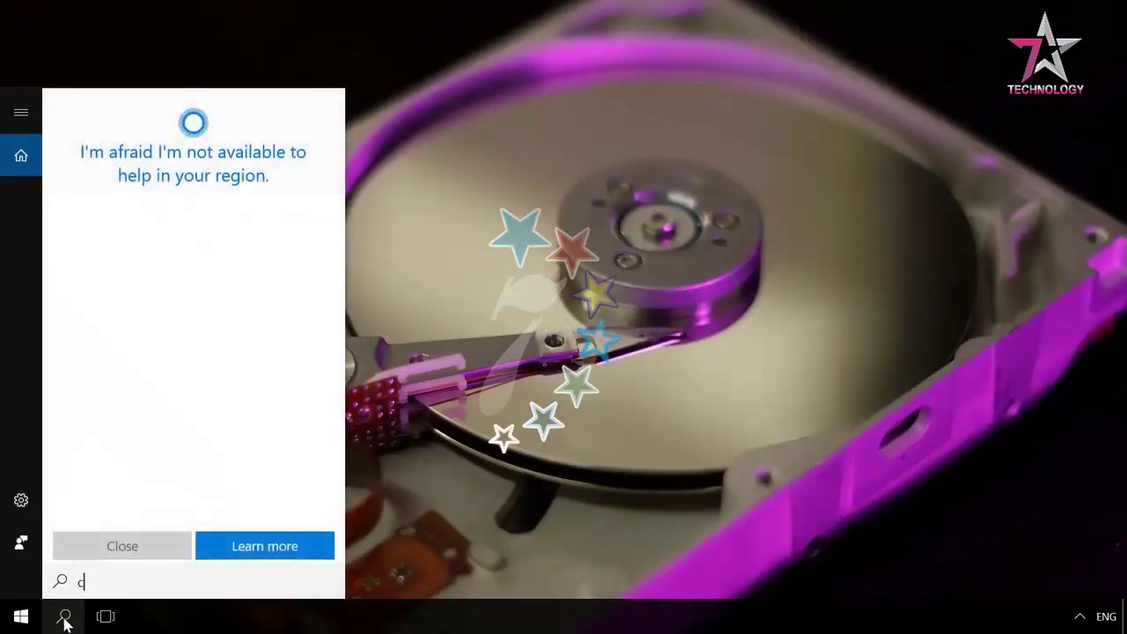
- In an administrator Command Prompt, run diskpart and list disk, showing only Disk 0 as GPT
type("md")
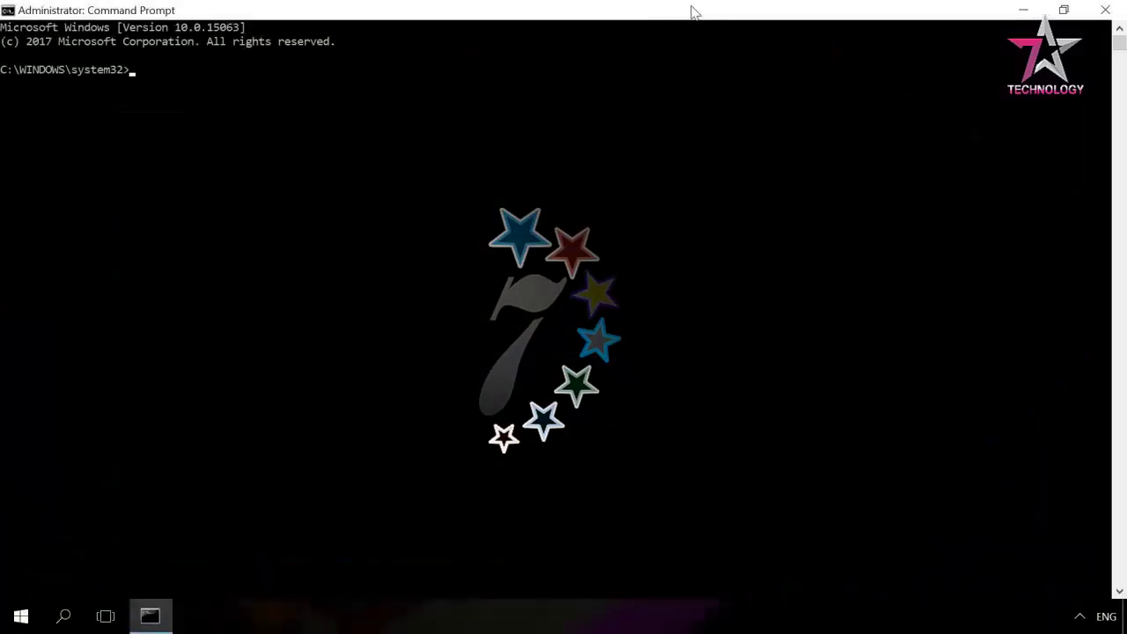
type("diskpart")
key("Return")
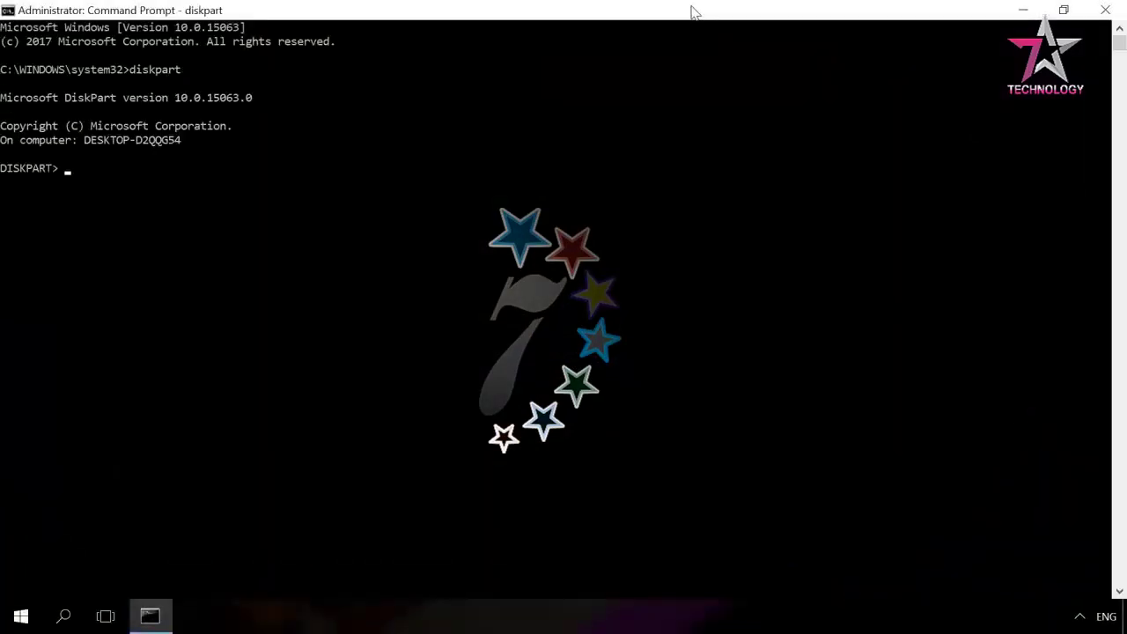
type("list di")
type("sk")
key("Return")
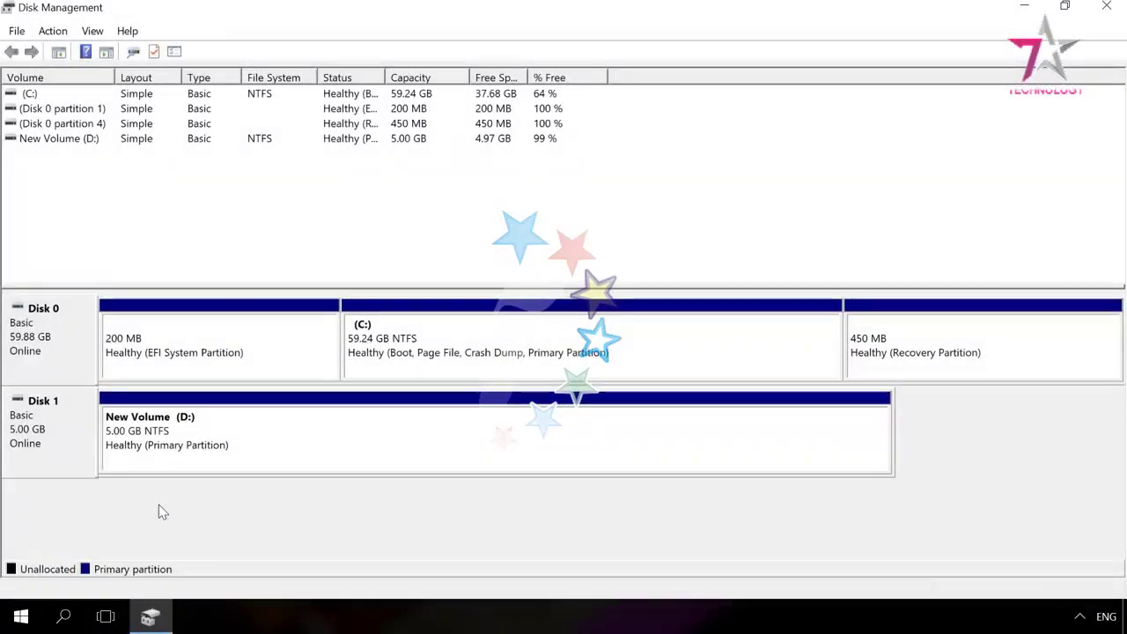
- Delete Disk 1's New Volume (D:), leaving its 5.00 GB unallocated
right_click(78, 439)
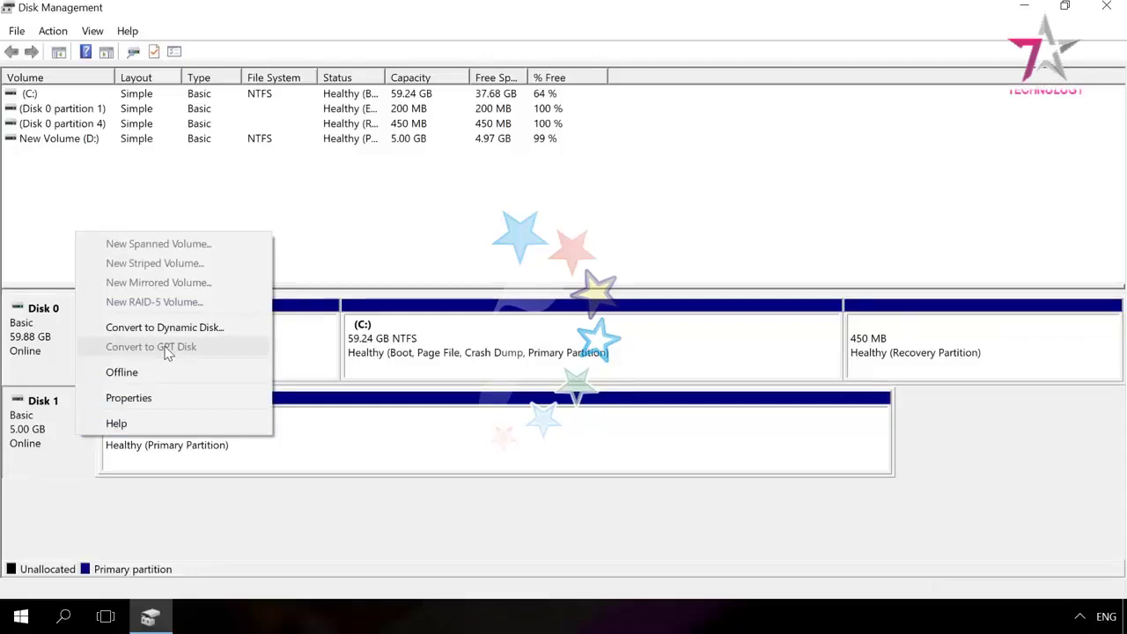
left_click(315, 441)
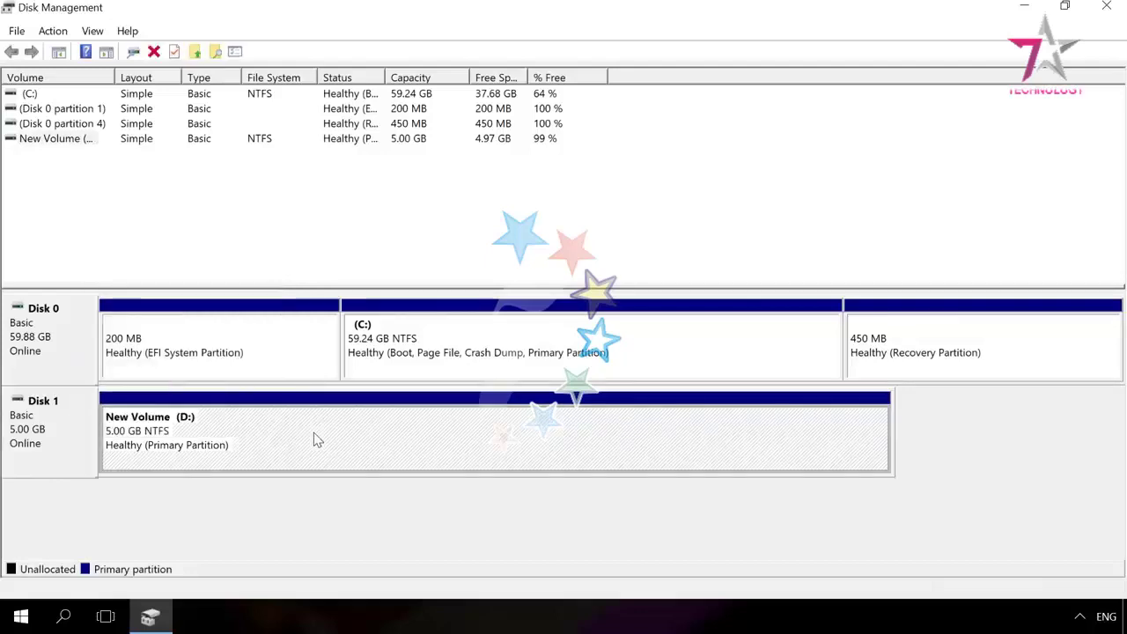
right_click(317, 441)
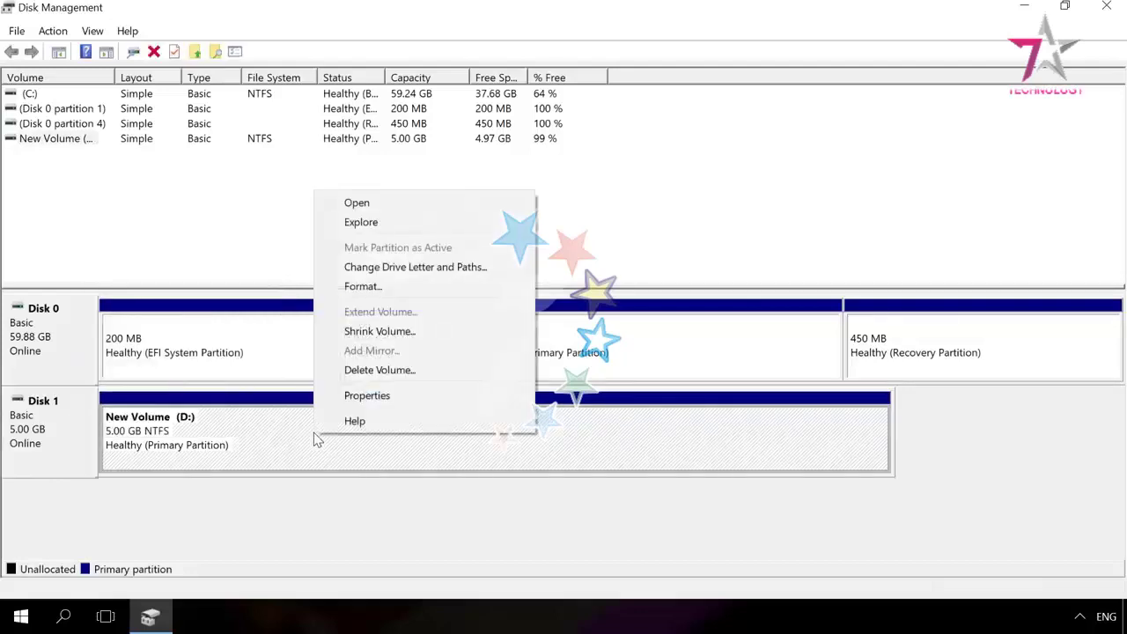
left_click(387, 376)
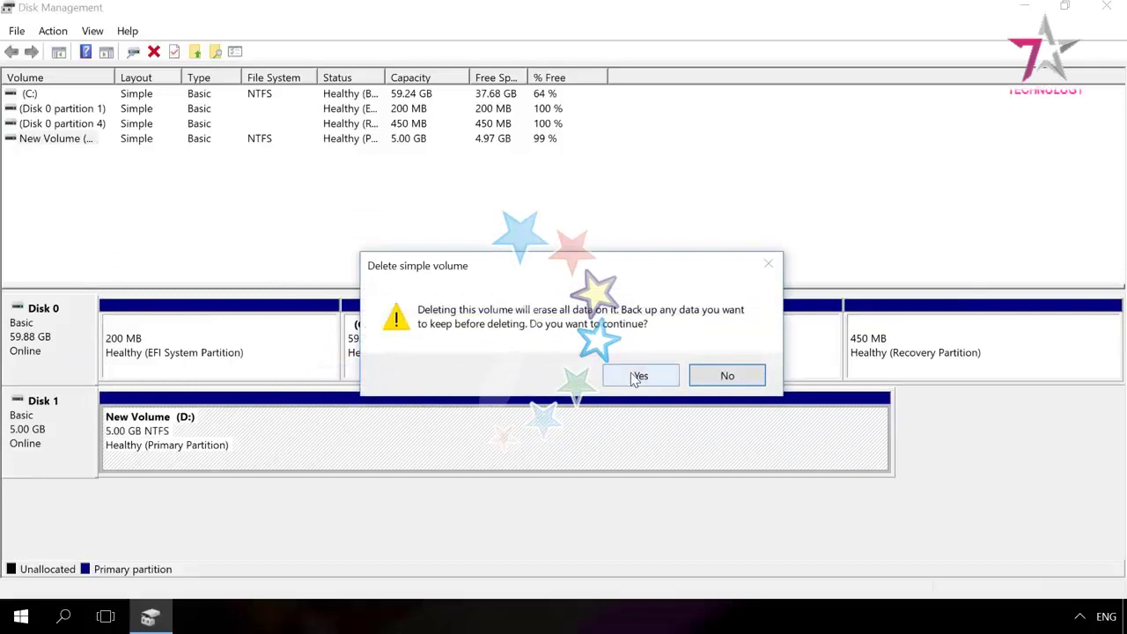
left_click(636, 377)
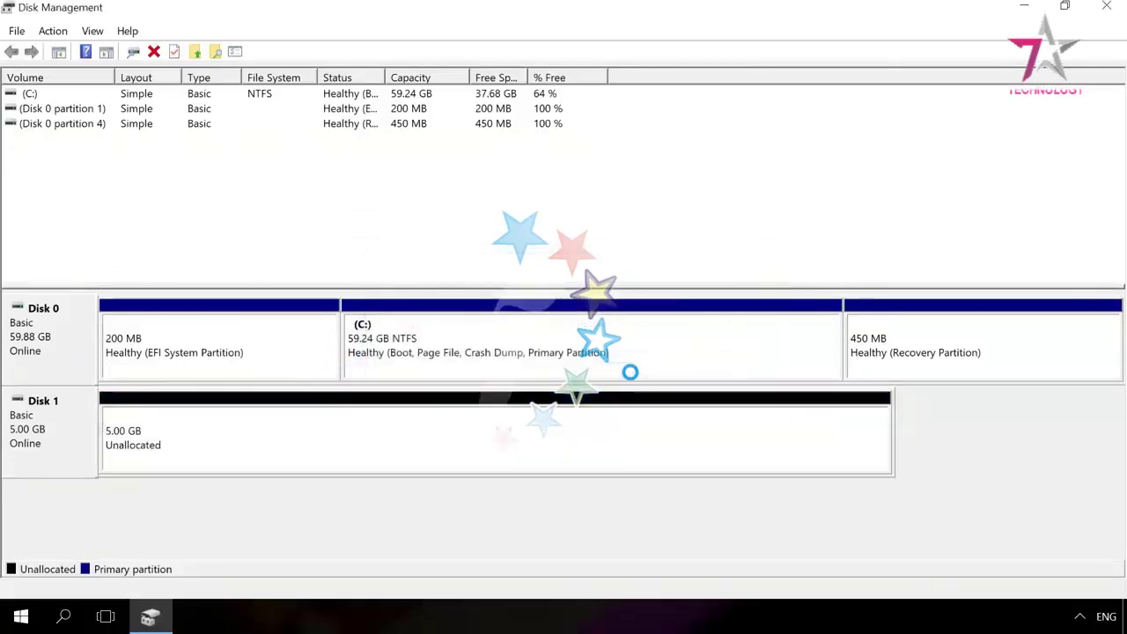
- Convert Disk 1 to GPT and create a full 5086 MB NTFS simple volume with the suggested letter
right_click(75, 438)
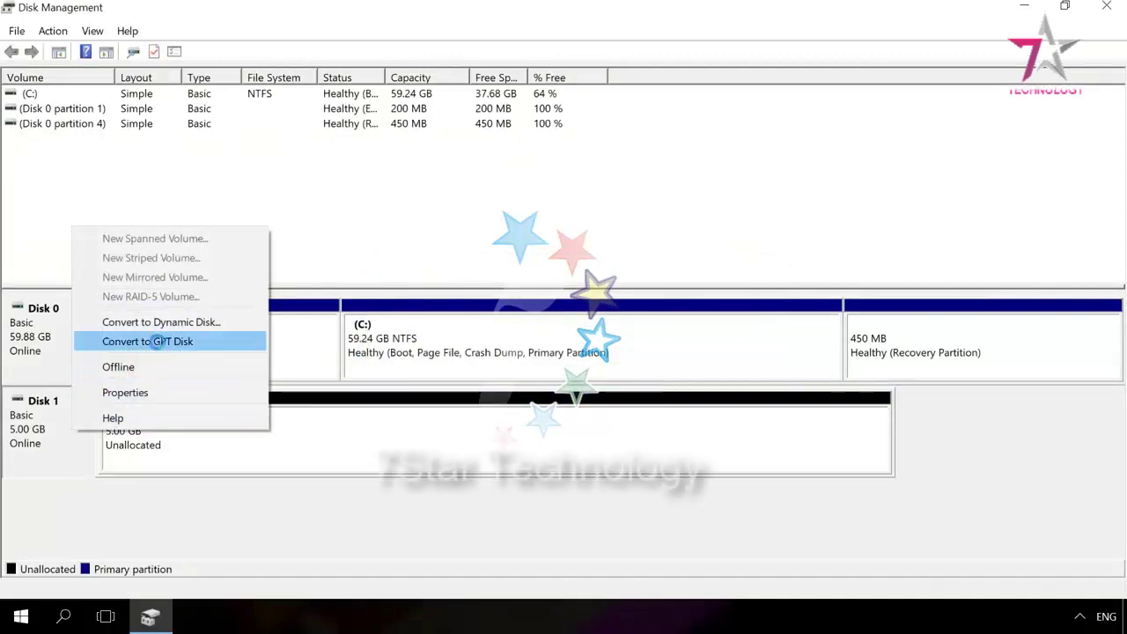
left_click(157, 341)
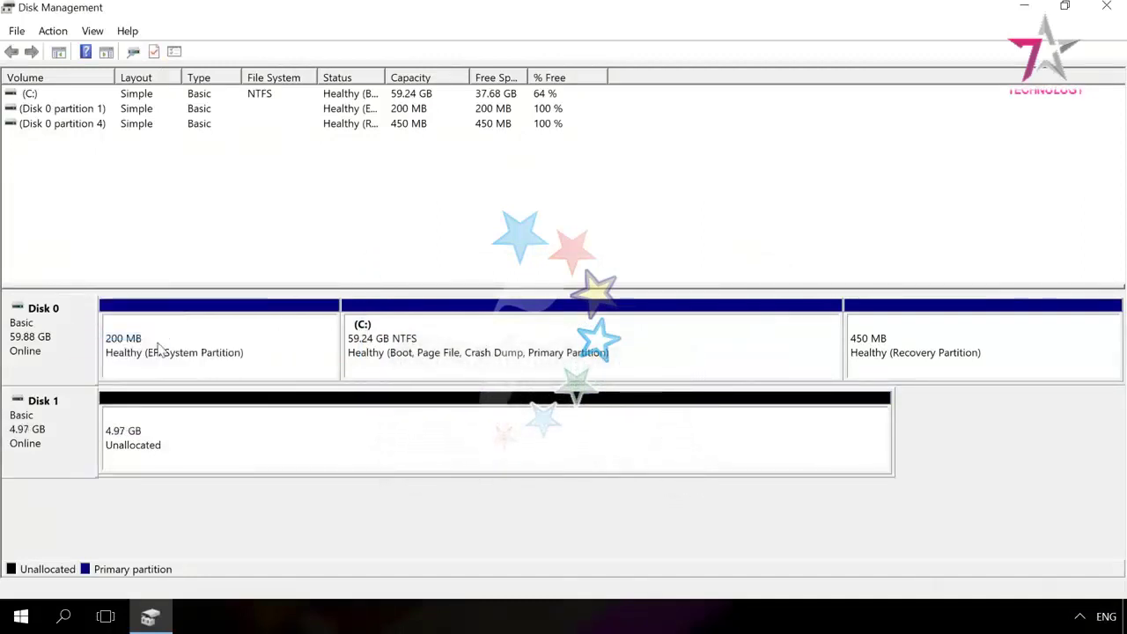
right_click(216, 438)
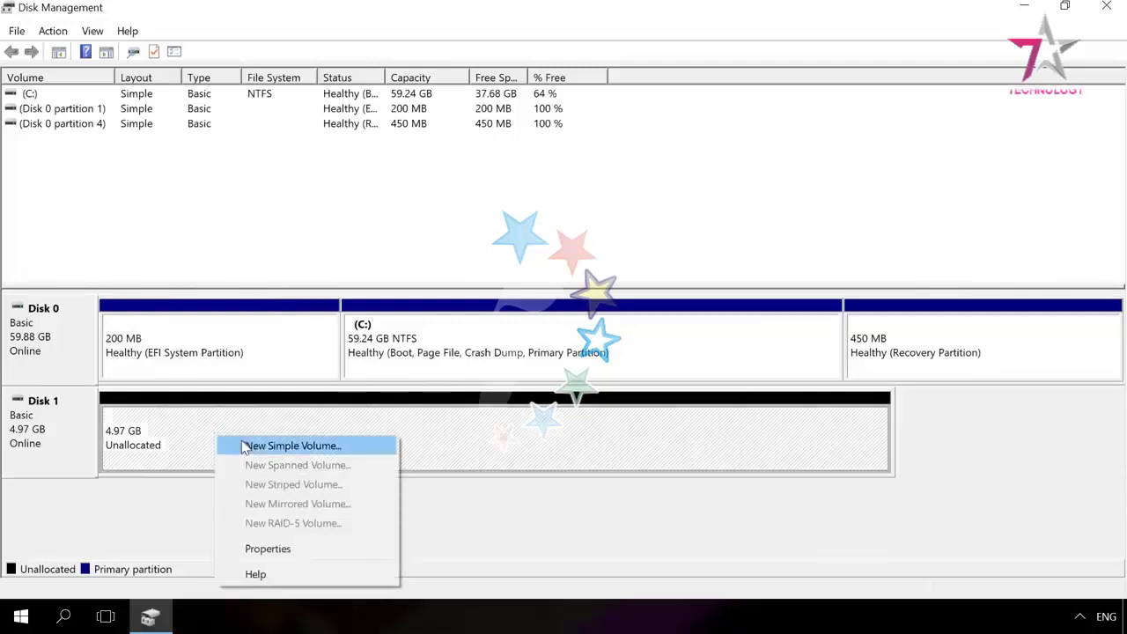
left_click(251, 448)
left_click(341, 409)
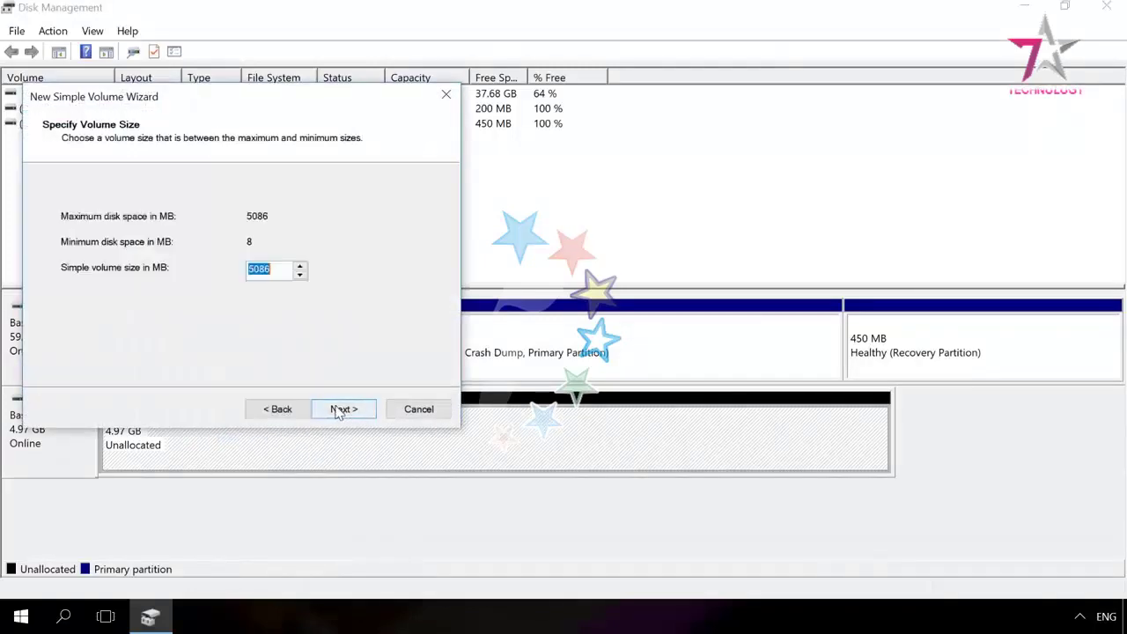
left_click(341, 409)
left_click(340, 410)
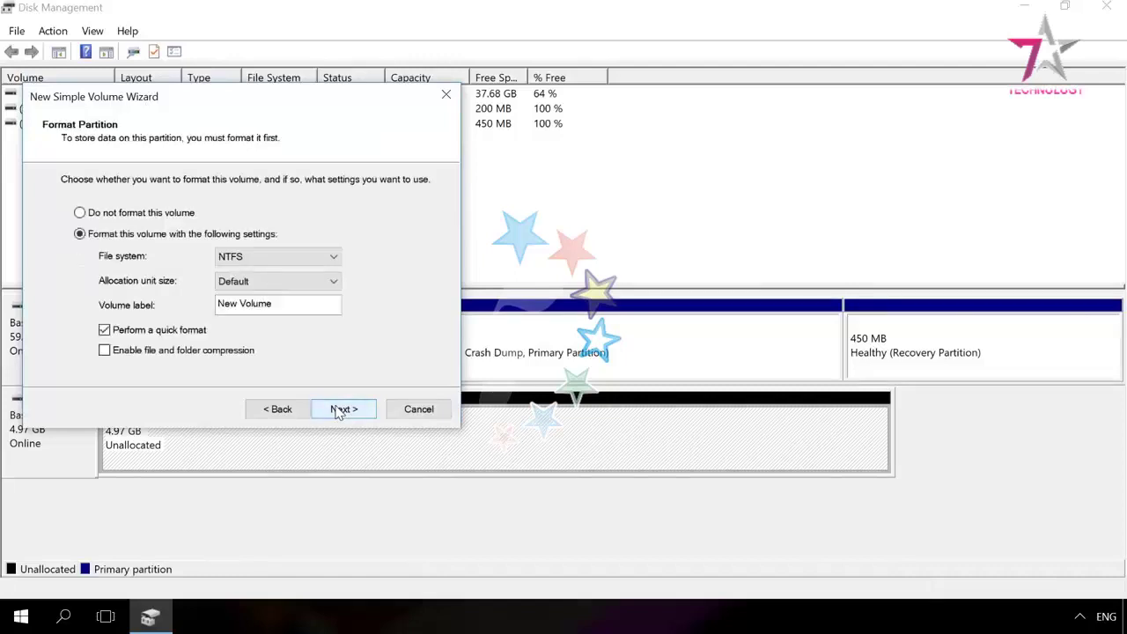
left_click(339, 410)
left_click(341, 410)
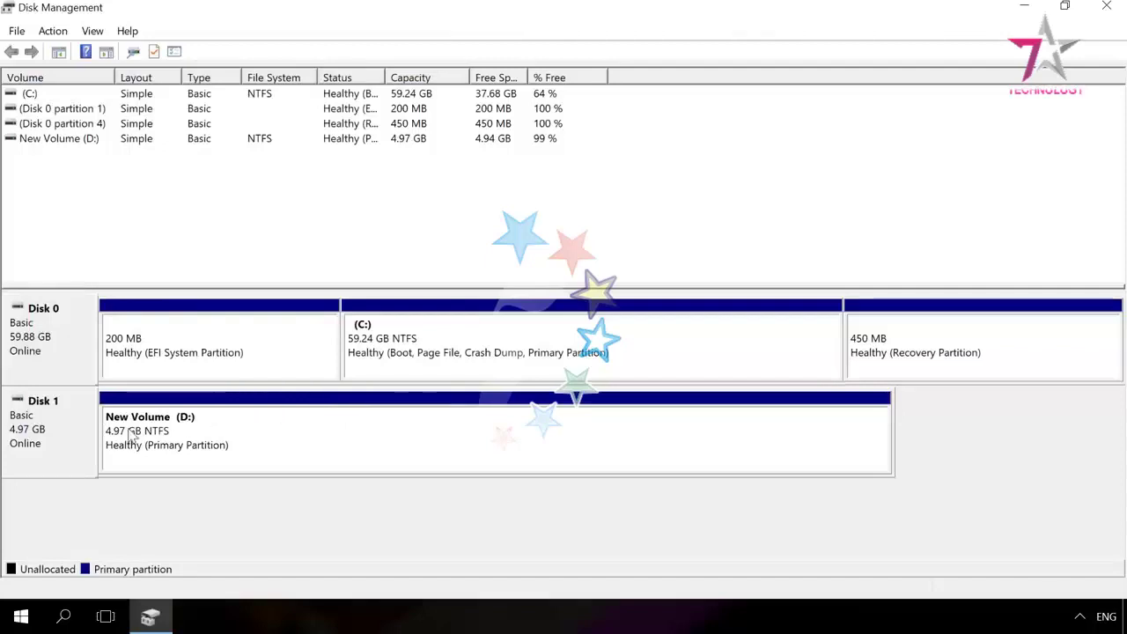
- Check Disk 1's volume details in its Properties Volumes tab
right_click(78, 441)
left_click(117, 404)
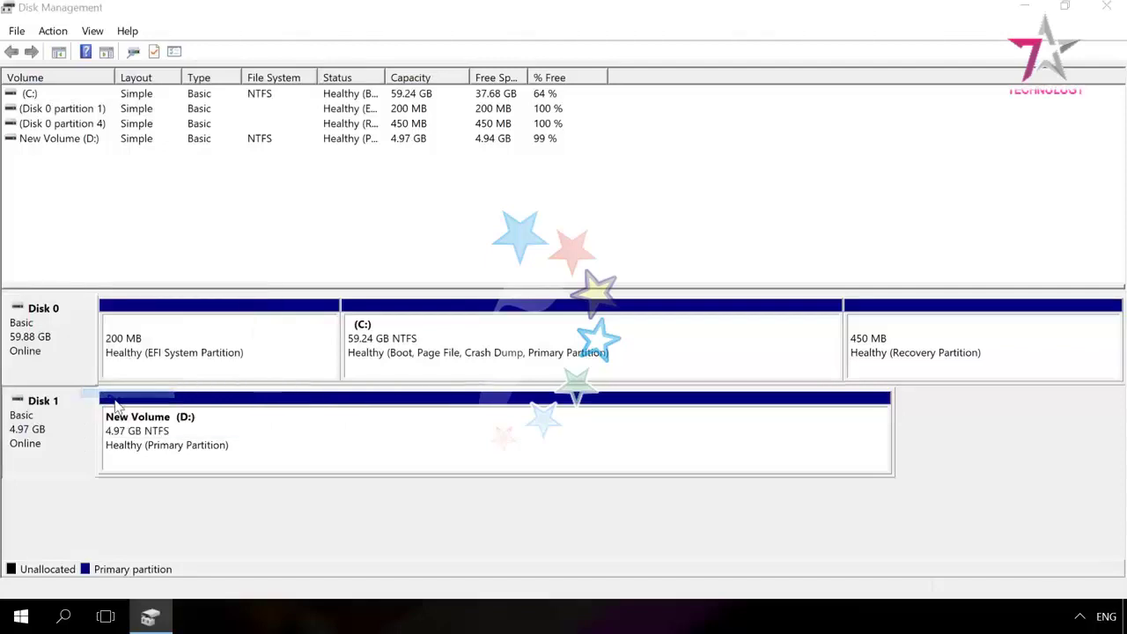
left_click(246, 162)
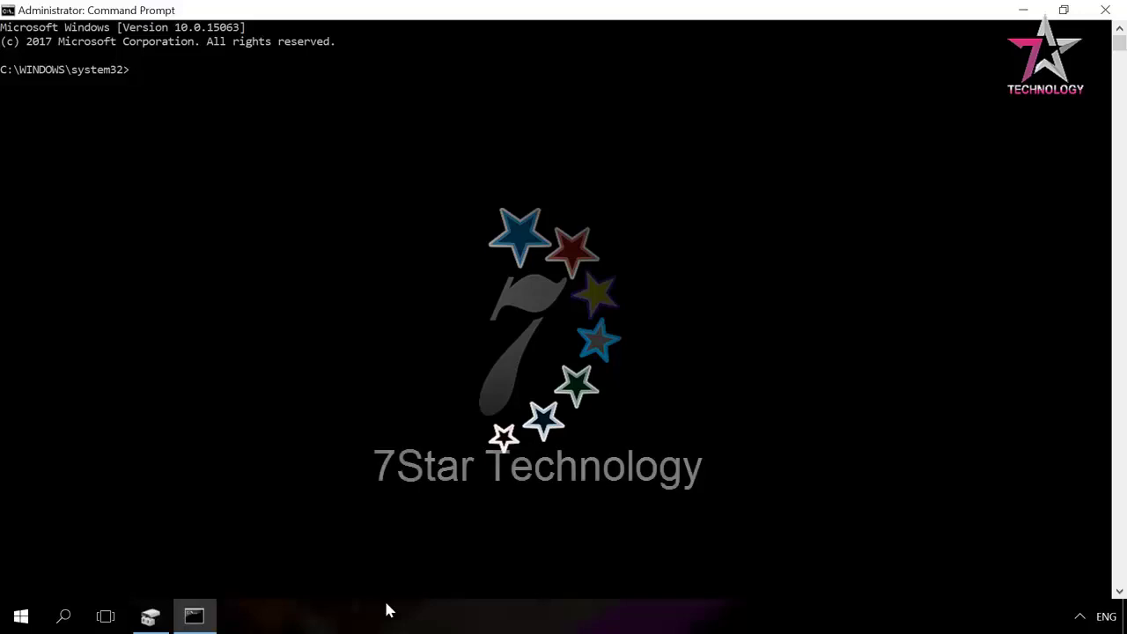
- In DiskPart, list disks, select disk 1, clean it and convert it to MBR
type("diskpar")
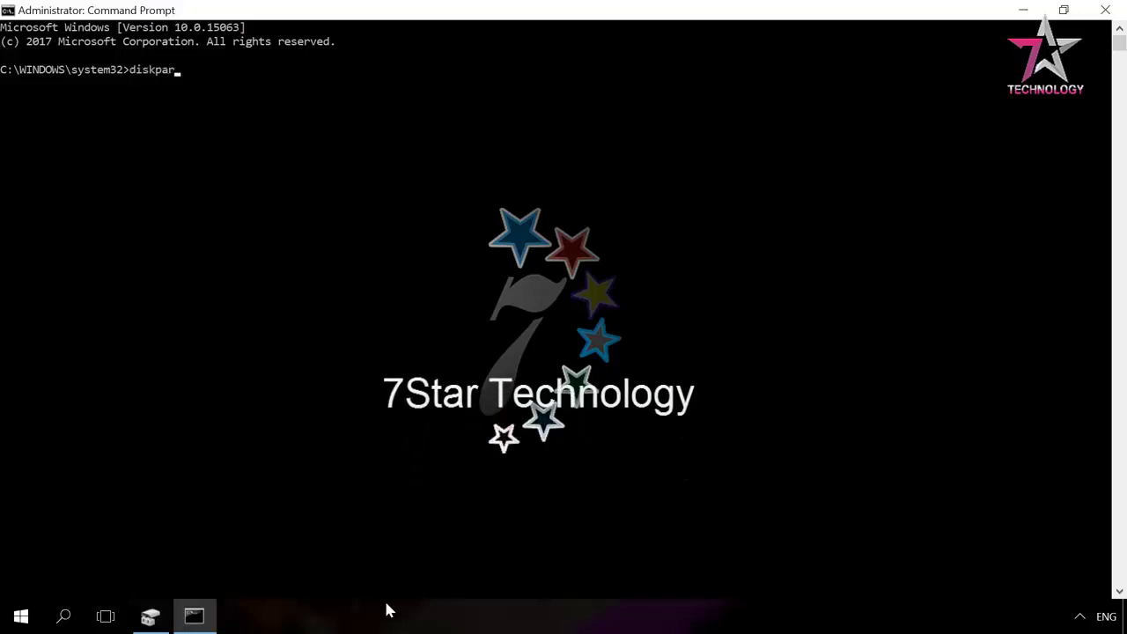
type("t")
key("Return")
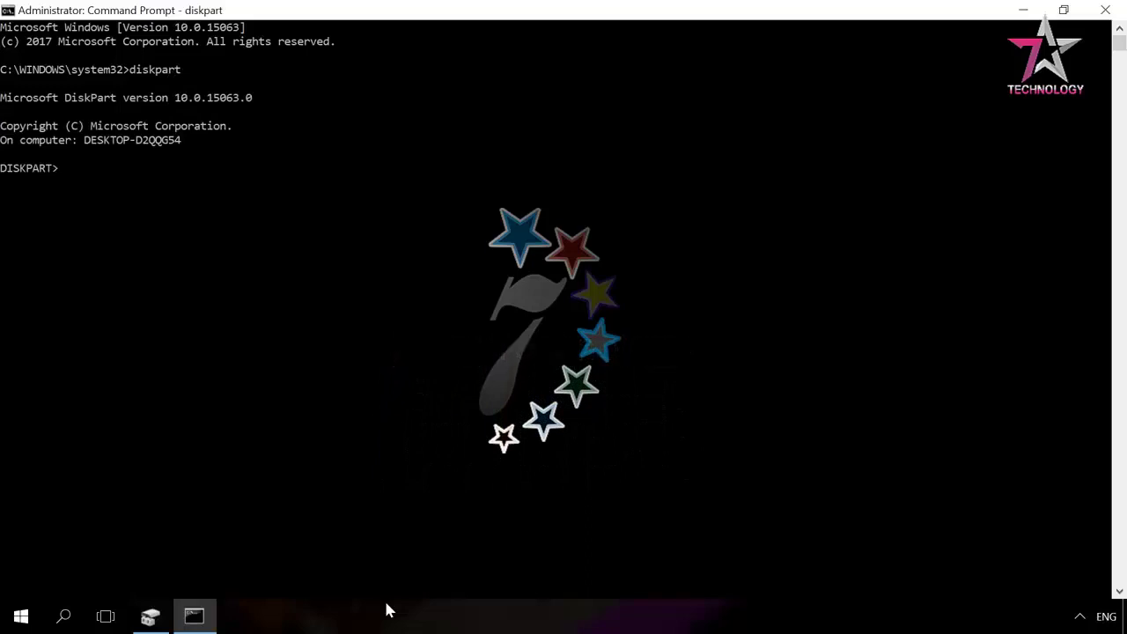
type("list disk")
key("Return")
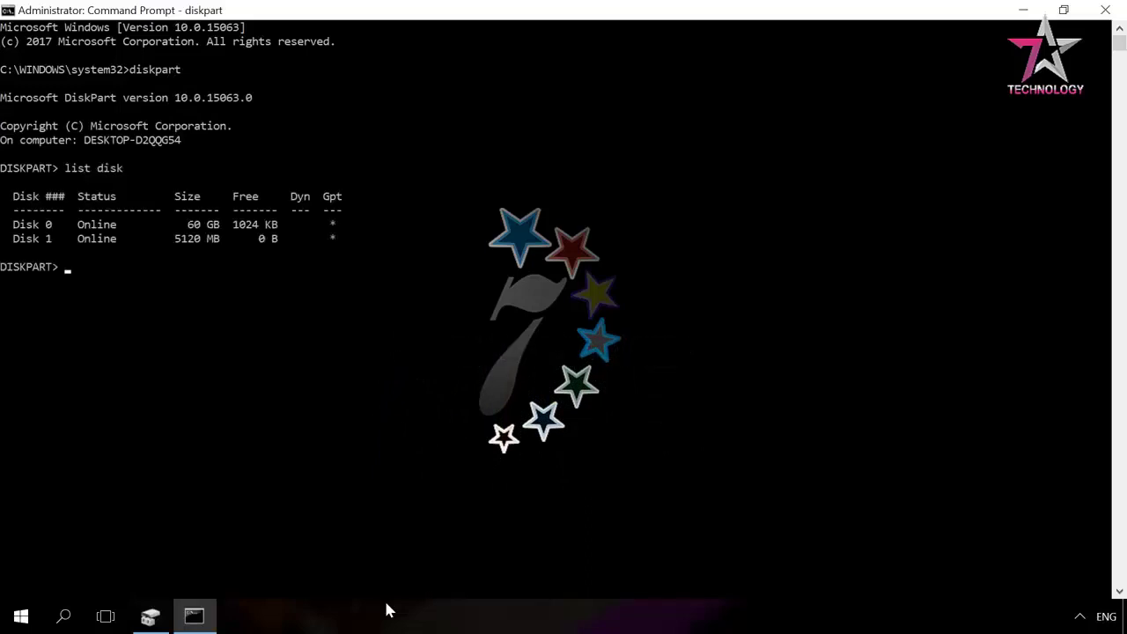
type("select disk 1")
key("Return")
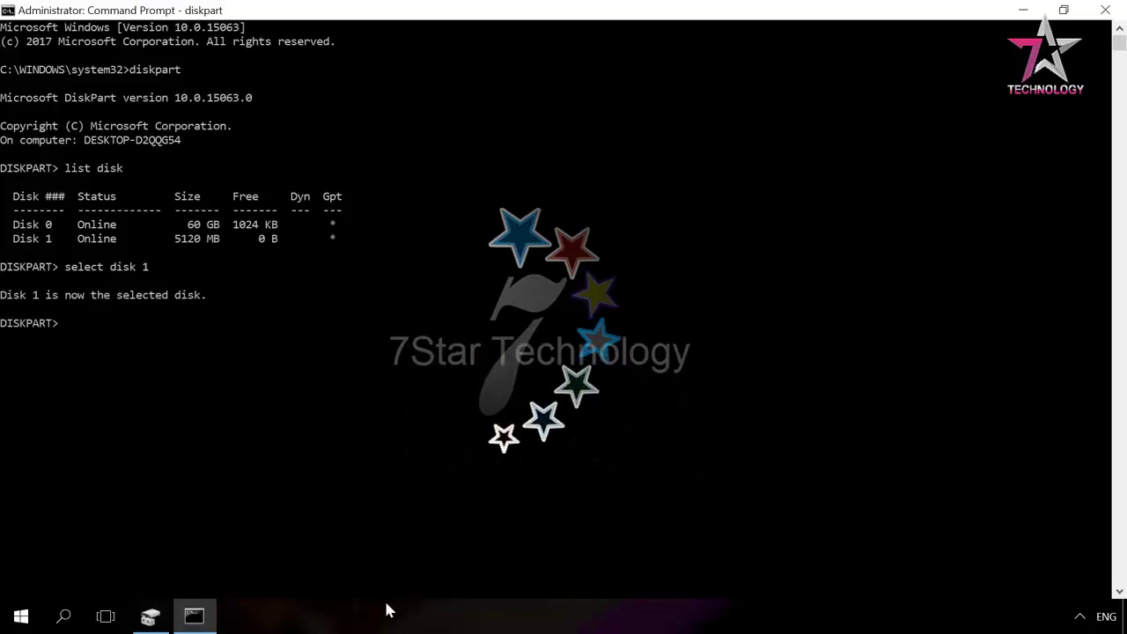
type("cle")
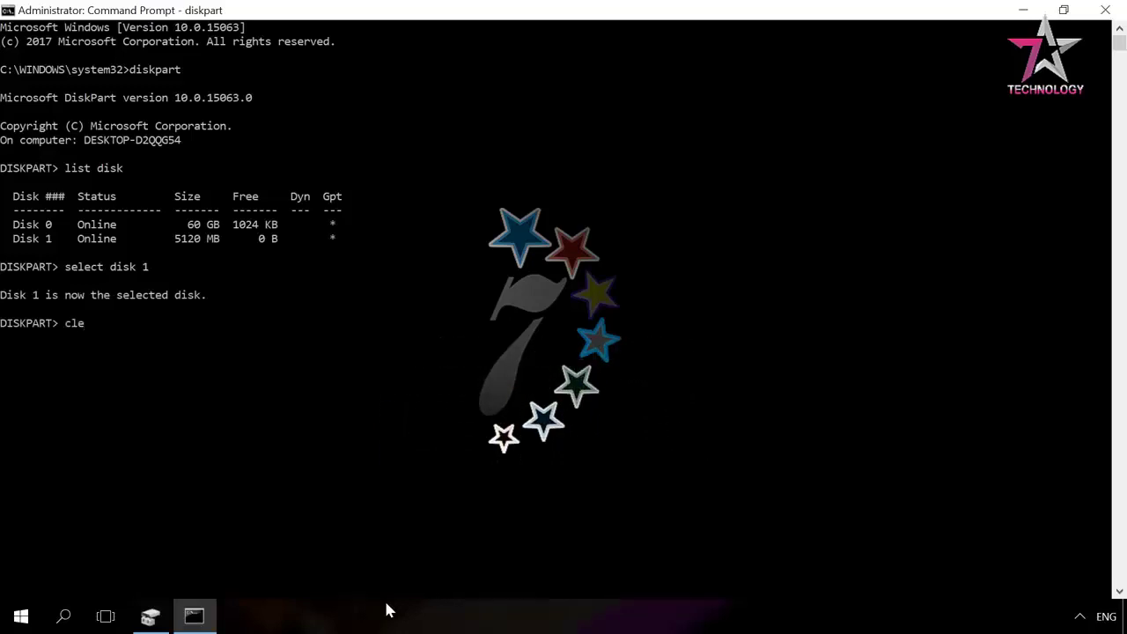
type("an")
key("Return")
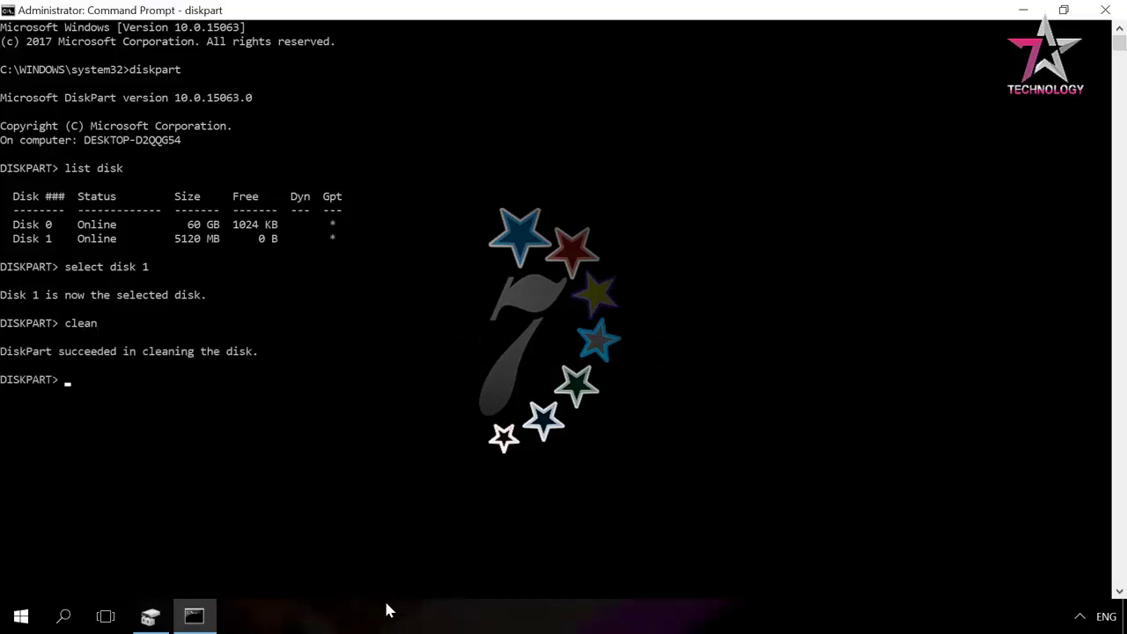
type("convert mbr")
key("Return")
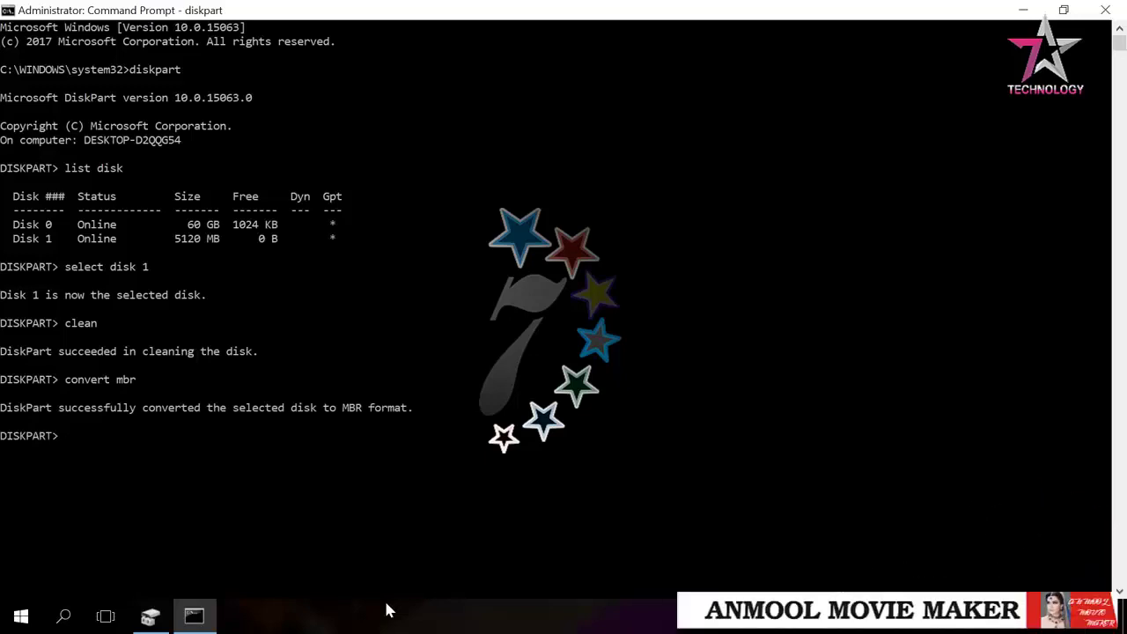
- Create a full 5117 MB NTFS simple volume on Disk 1's unallocated space with the suggested letter
left_click(158, 617)
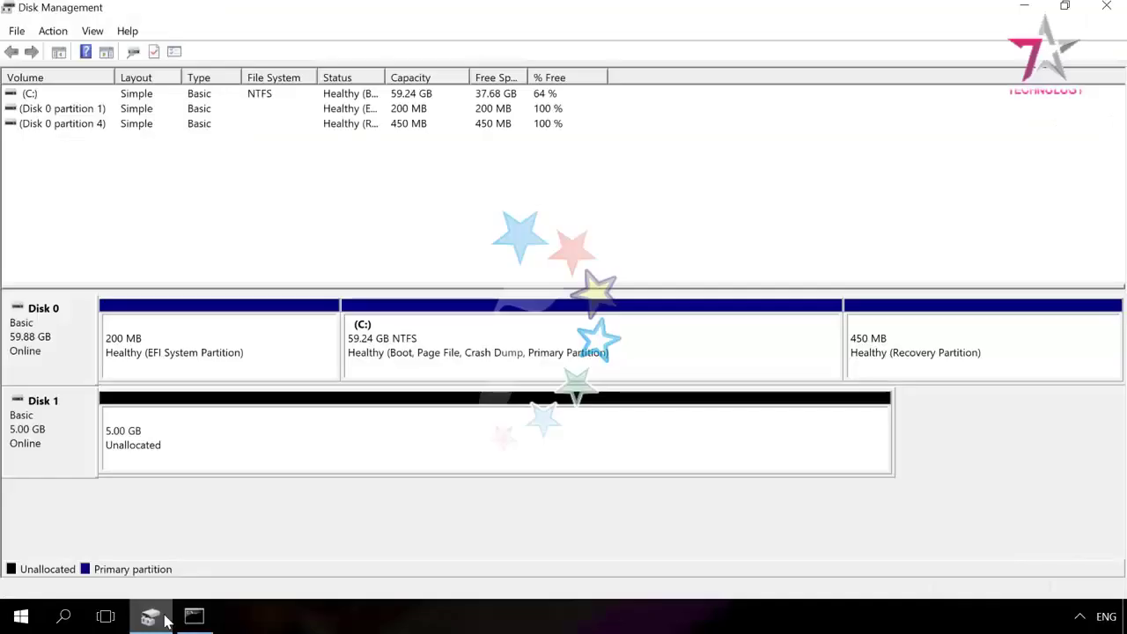
right_click(309, 424)
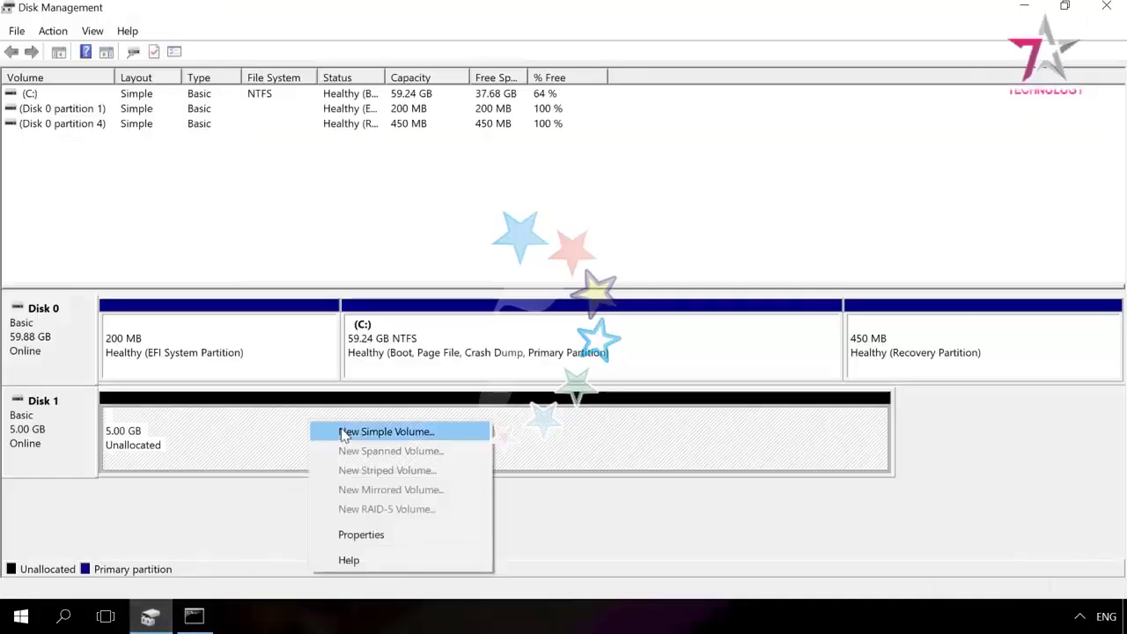
left_click(343, 431)
left_click(345, 412)
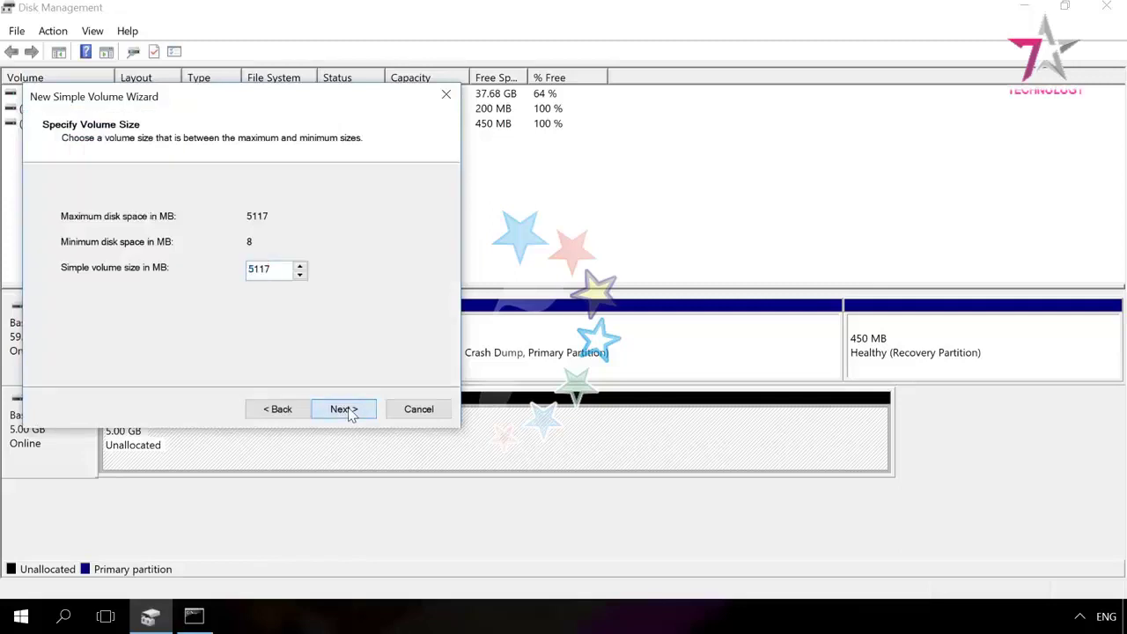
left_click(345, 410)
left_click(347, 410)
left_click(348, 410)
left_click(348, 410)
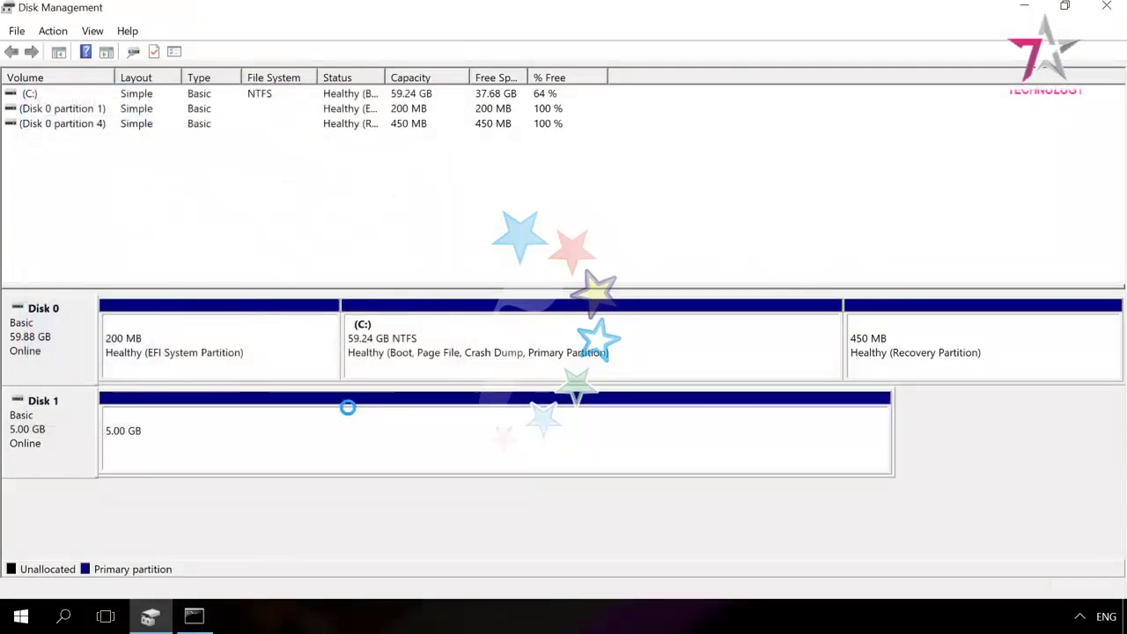
- Confirm in Disk 1's Properties Volumes tab that it now uses MBR
right_click(70, 426)
left_click(119, 381)
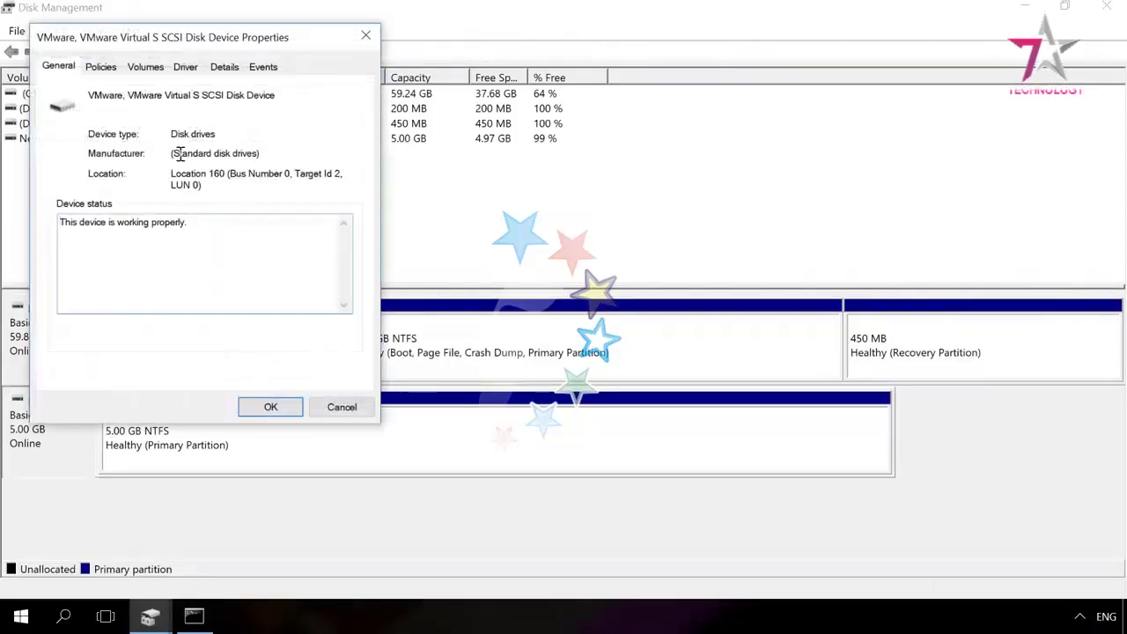
left_click(147, 70)
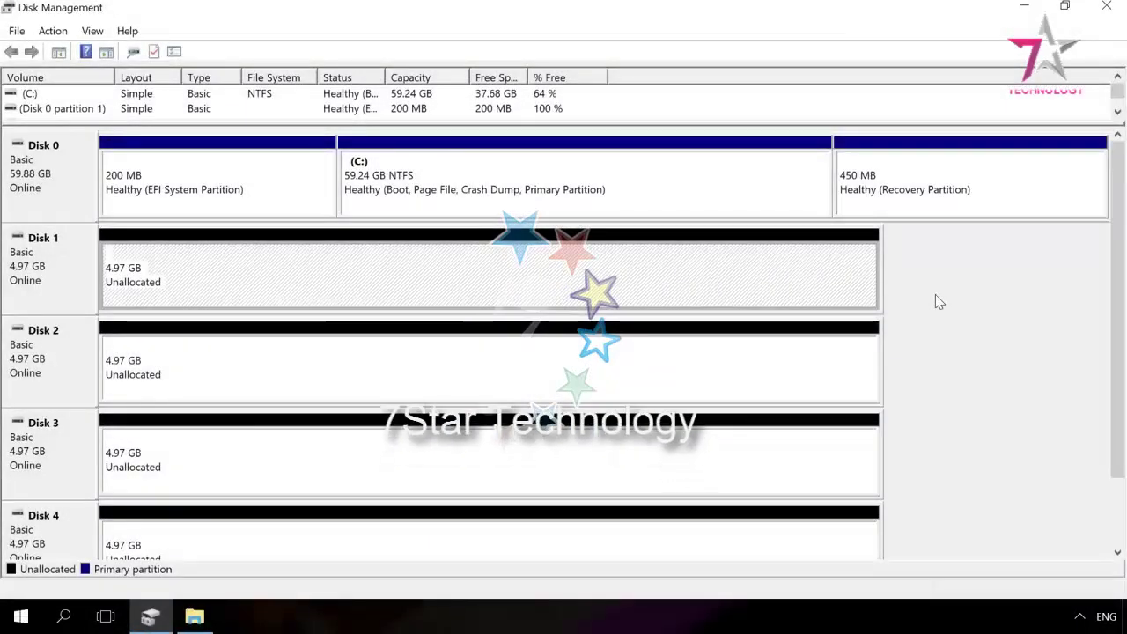
- Bring up the options for Disk 1's unallocated space, including New Striped Volume
right_click(744, 267)
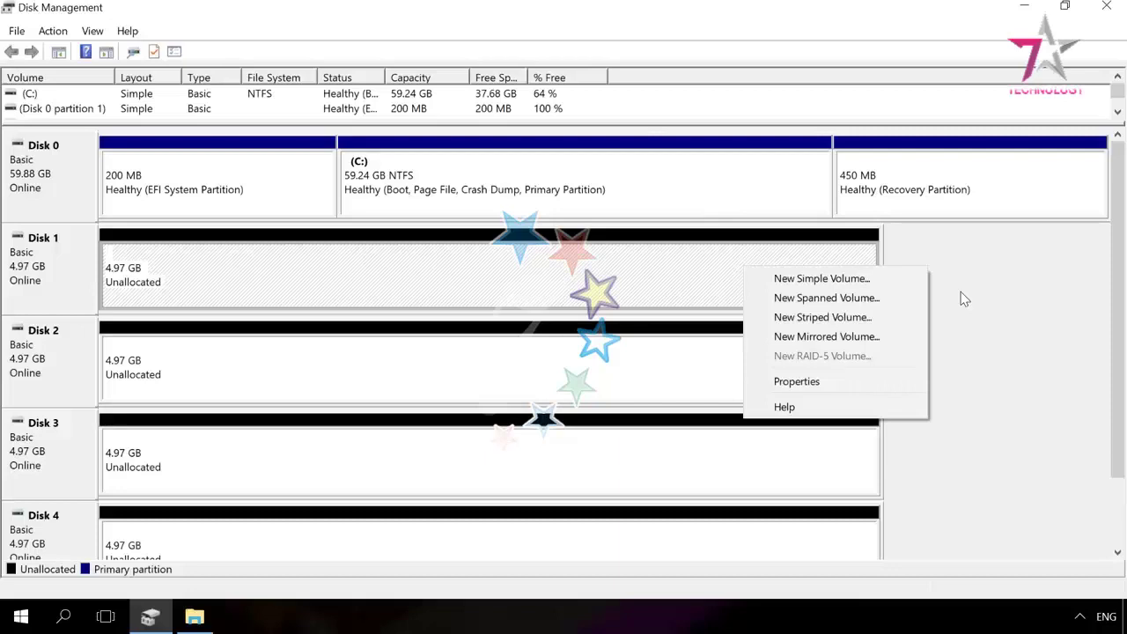
- Start a New Striped Volume and add Disks 2, 3 and 4 alongside Disk 1
left_click(871, 318)
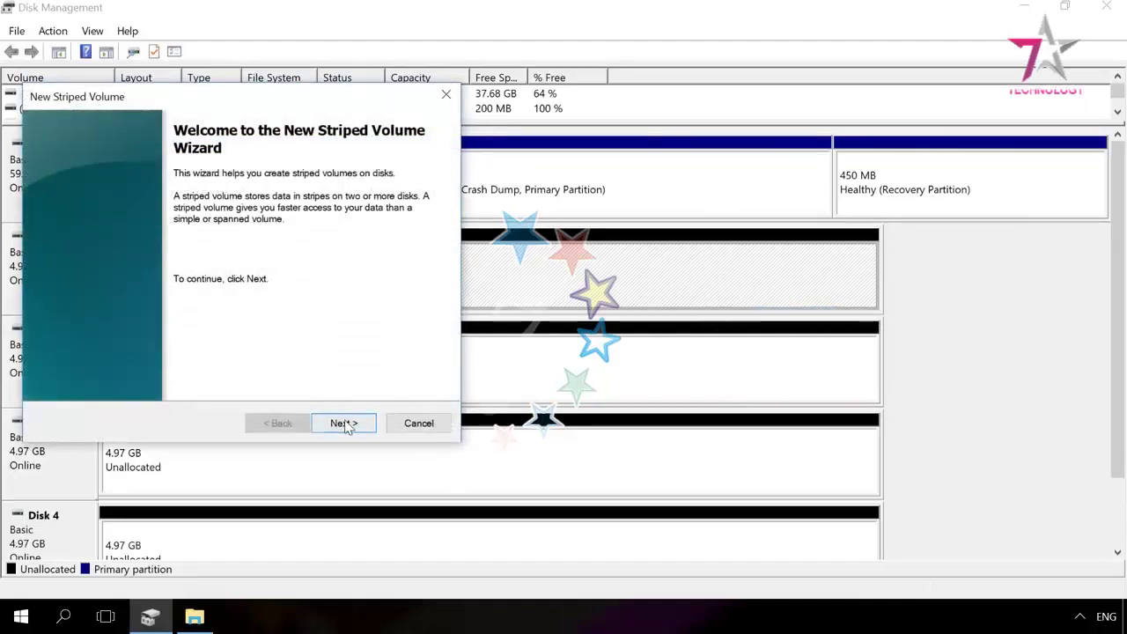
left_click(343, 423)
left_click(141, 236)
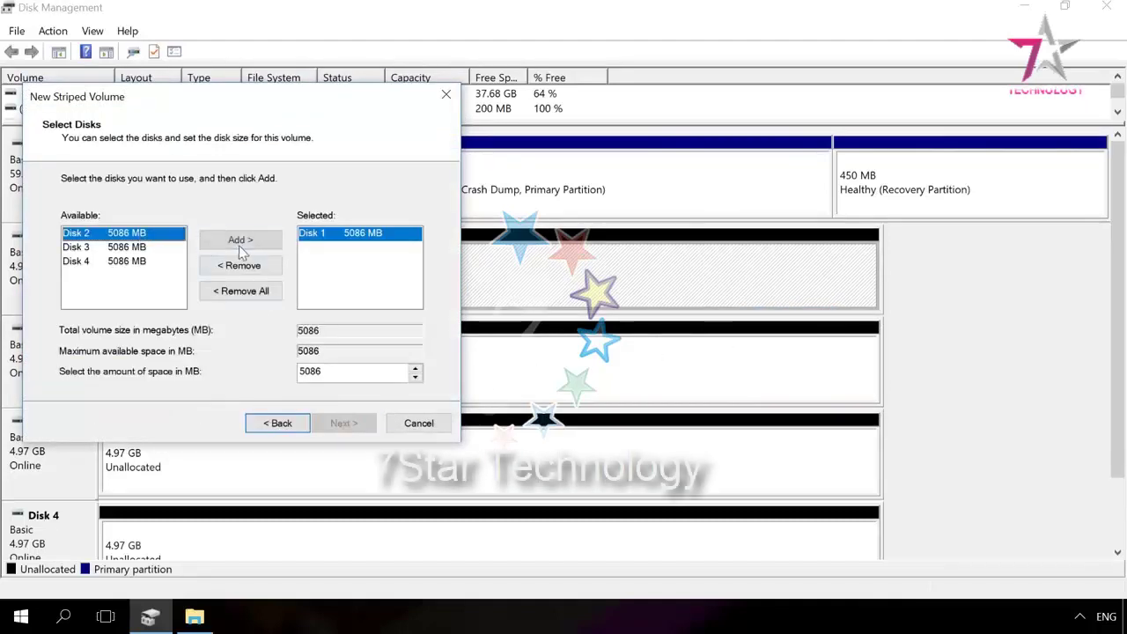
left_click(239, 245)
left_click(238, 246)
left_click(239, 246)
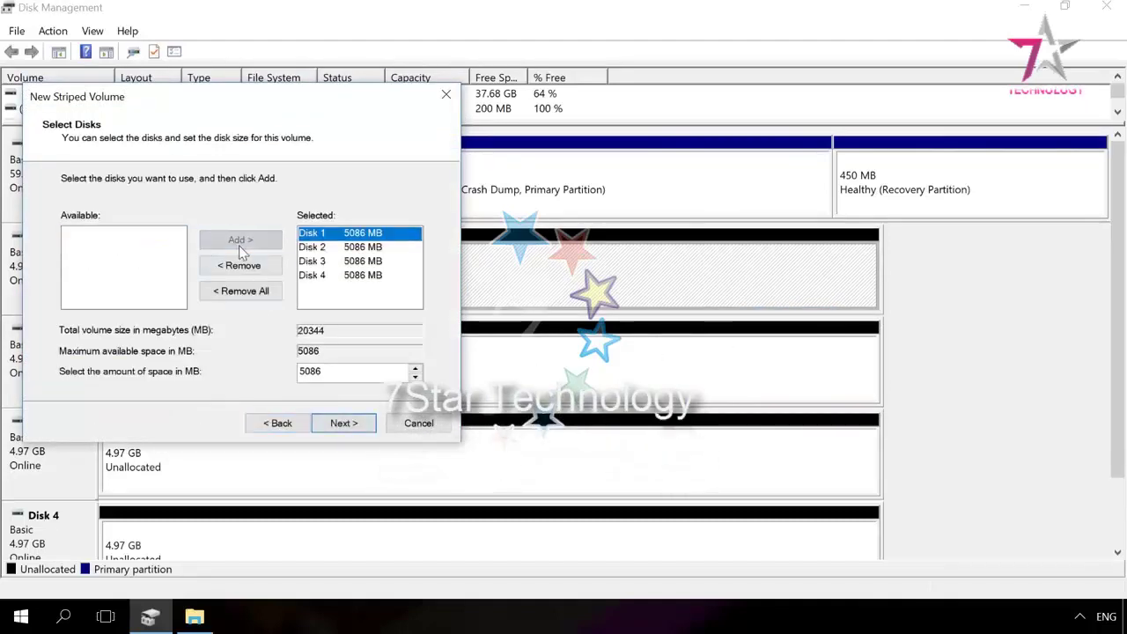
left_click(343, 424)
- Finish the striped NTFS volume with the suggested letter, accepting dynamic-disk conversion, then open File Explorer
left_click(345, 425)
left_click(344, 424)
left_click(344, 424)
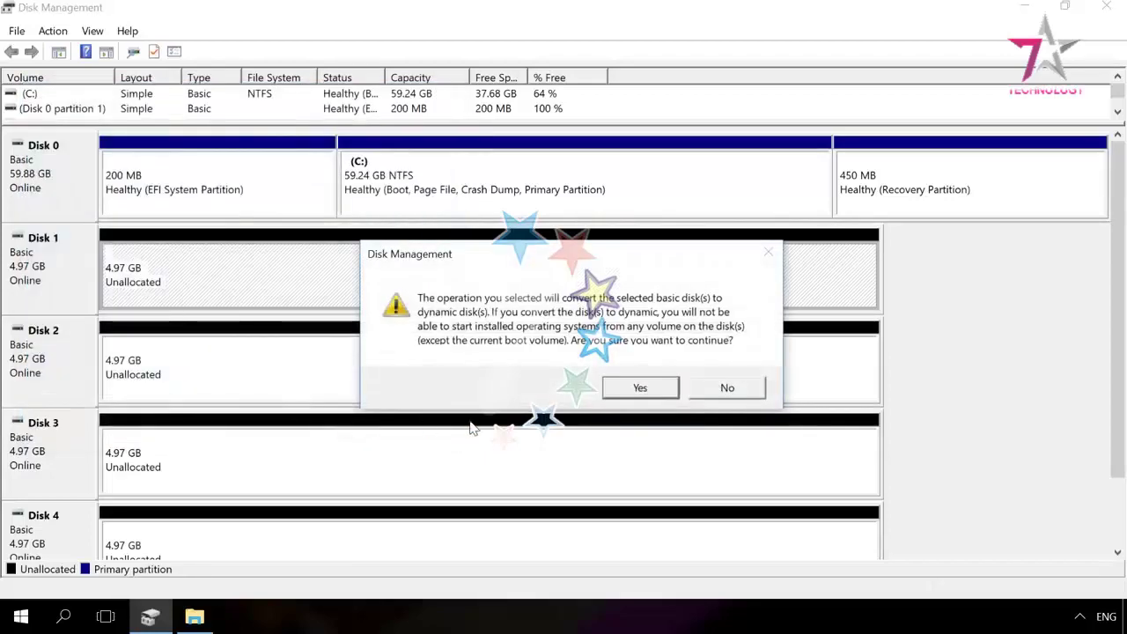
left_click(626, 385)
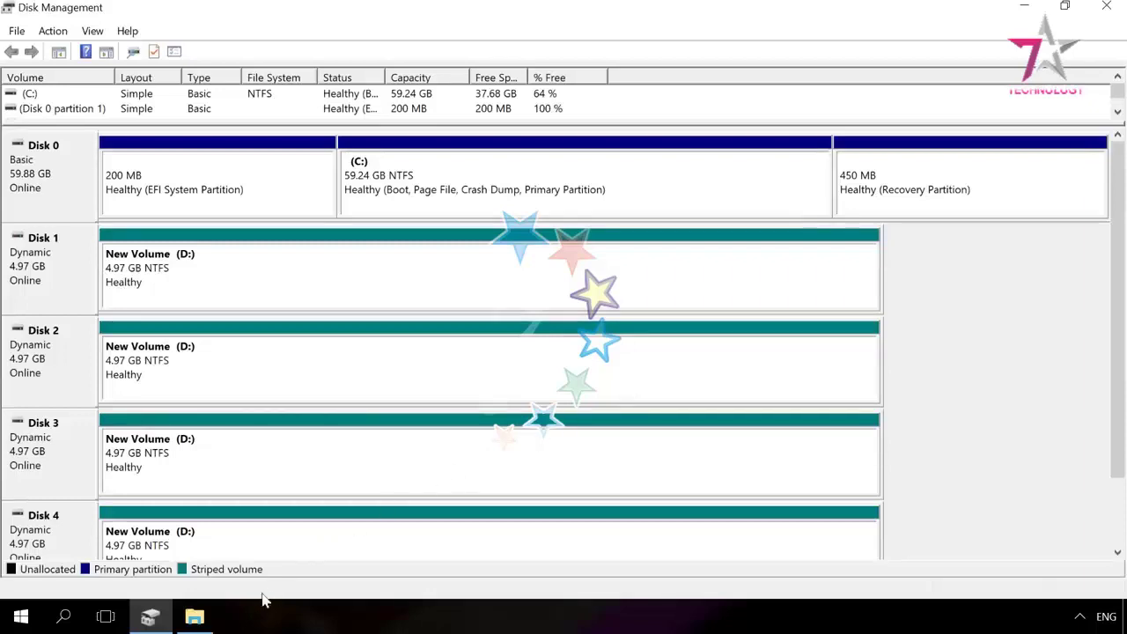
left_click(195, 616)
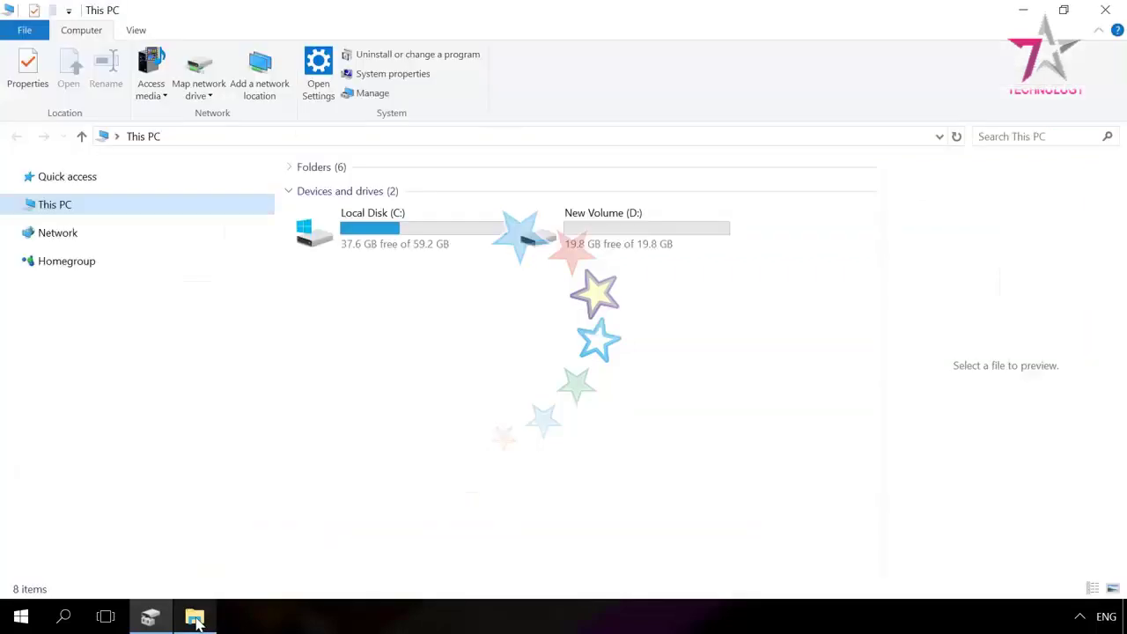
- Open the empty 19.8 GB New Volume (D:) from This PC
left_click(580, 251)
double_click(580, 251)
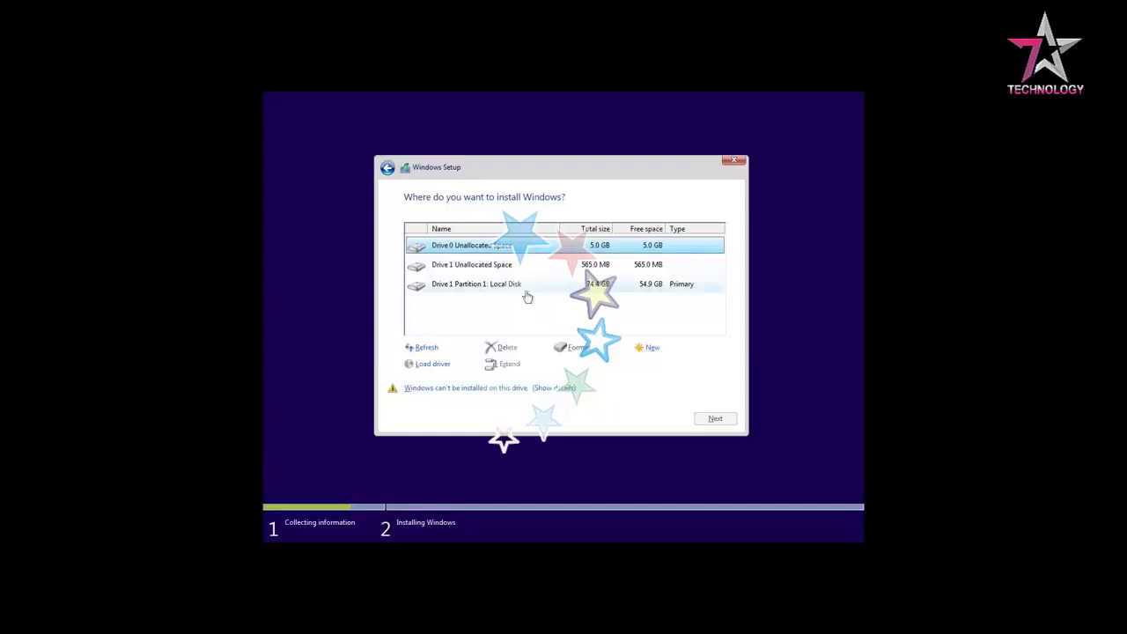
- Delete Drive 1's existing Local Disk partition in Windows Setup
left_click(496, 286)
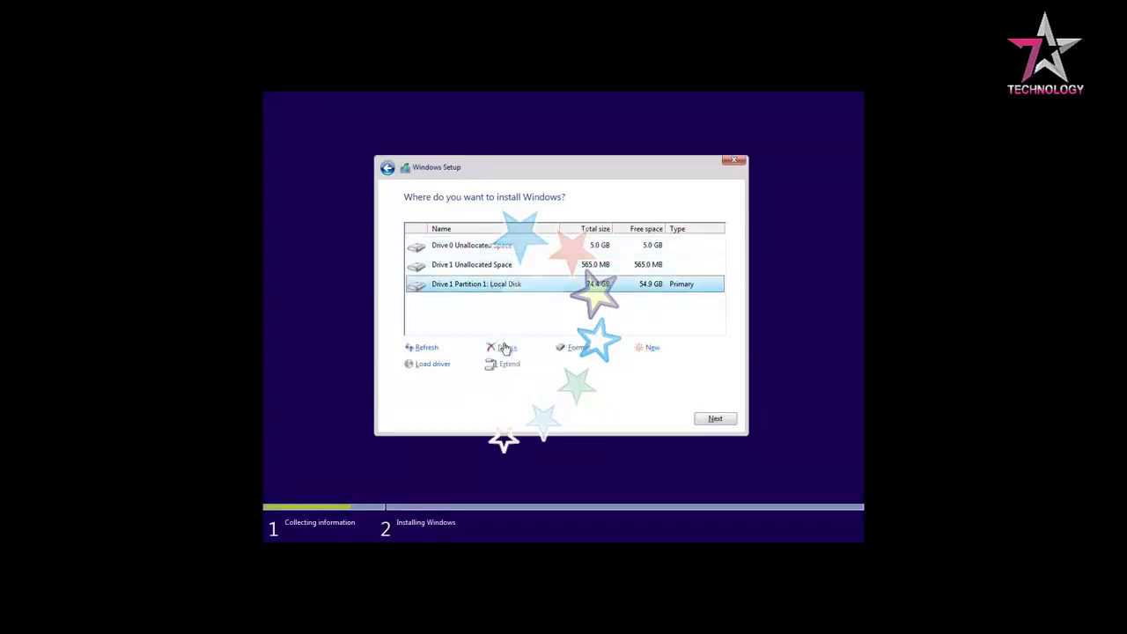
left_click(503, 348)
left_click(644, 367)
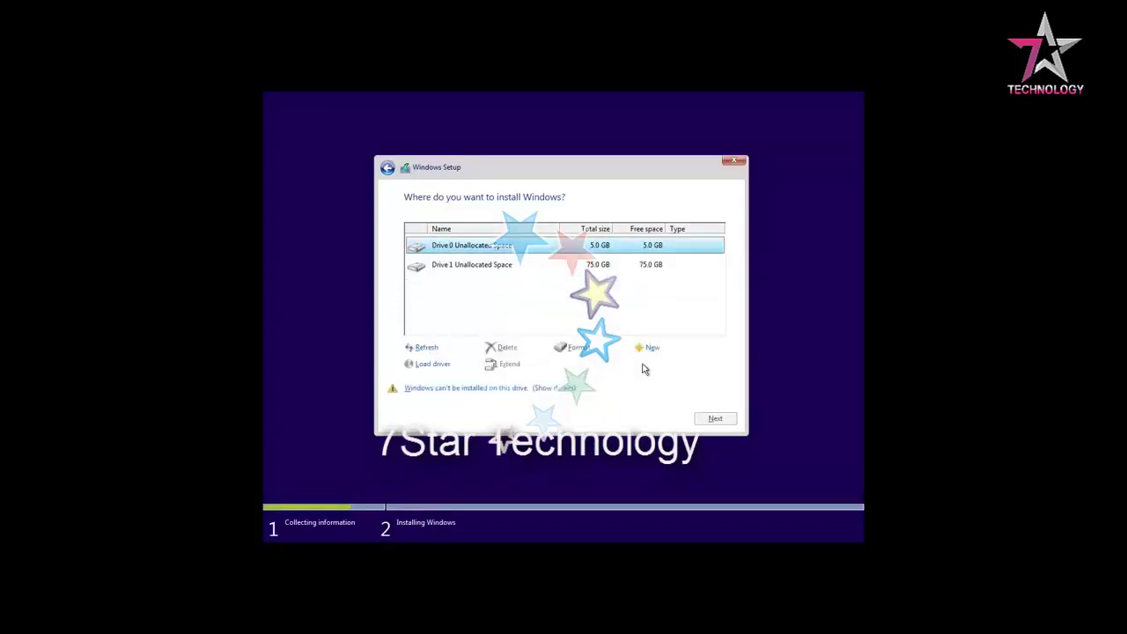
- Create a new 76799 MB partition in Drive 1's unallocated space, accepting the extra system partitions
left_click(574, 269)
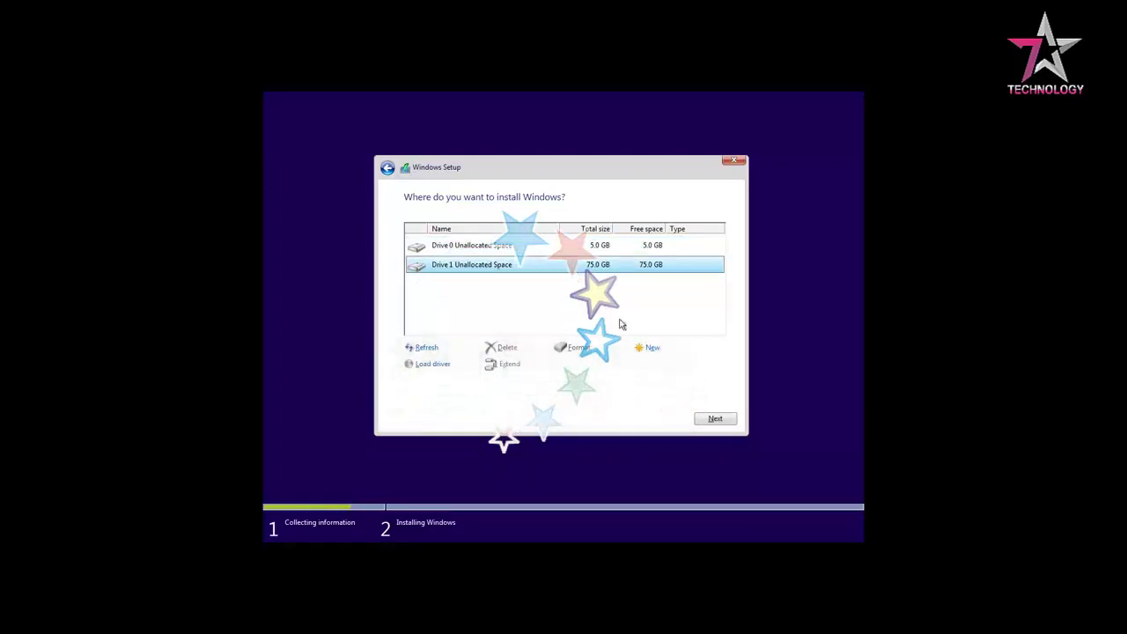
left_click(647, 349)
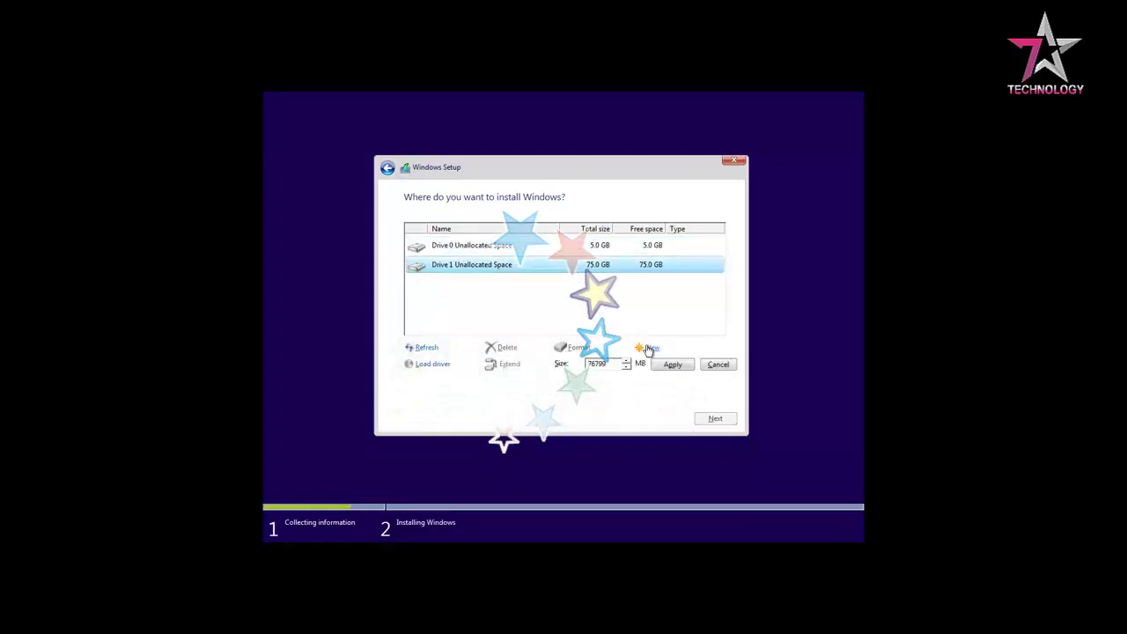
left_click(671, 367)
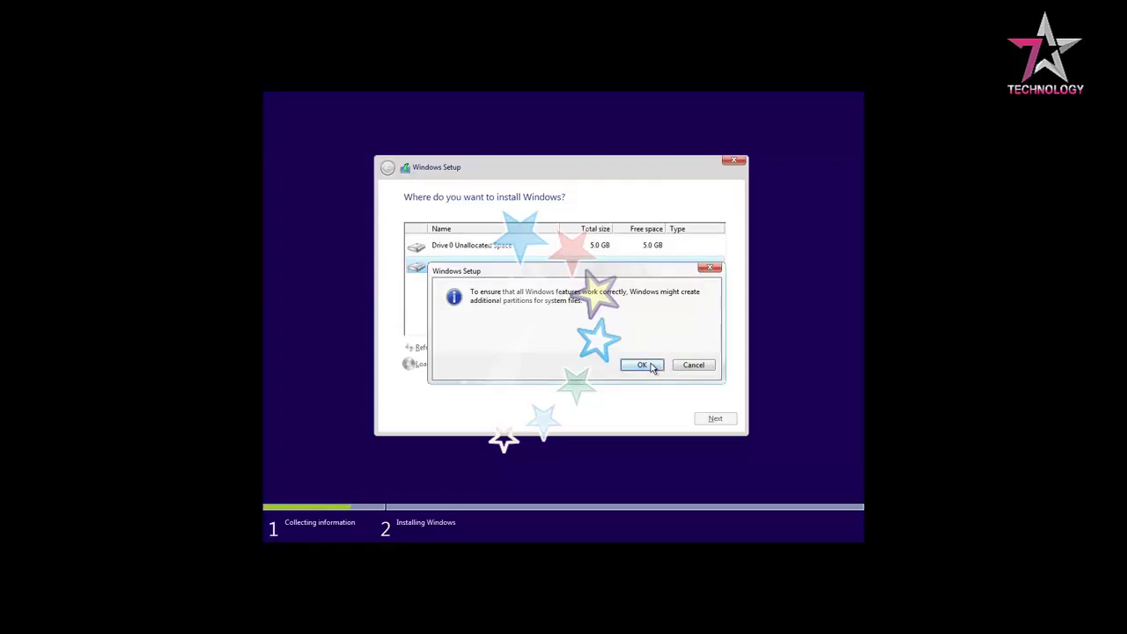
left_click(642, 364)
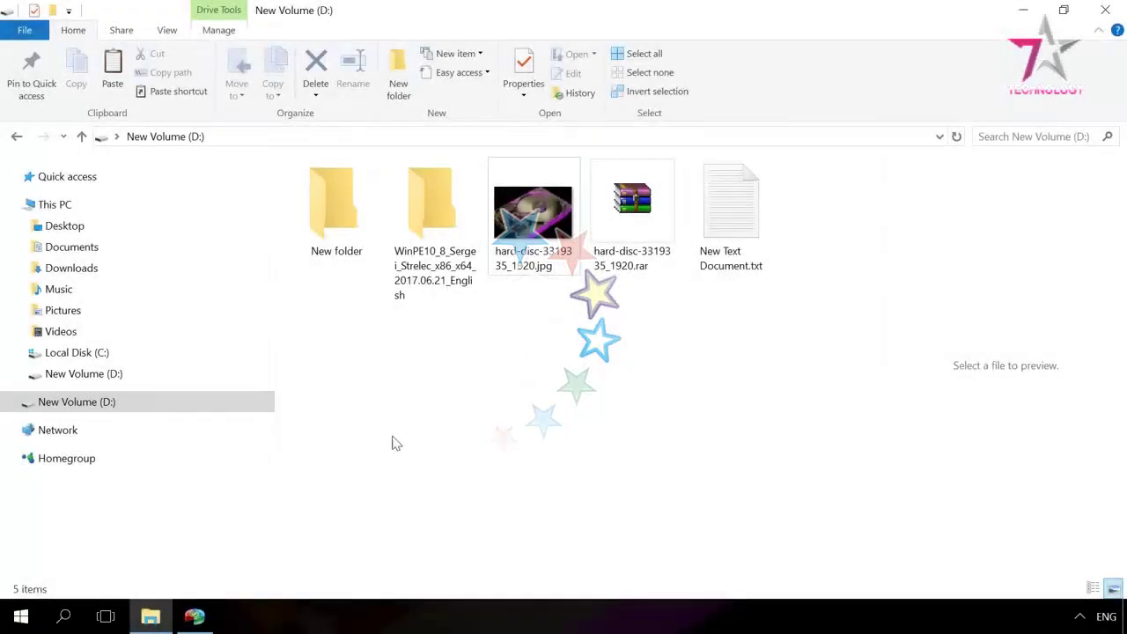
- Queue a Convert to GPT Disk operation for Disk 3 in AOMEI Partition Assistant
left_click(195, 618)
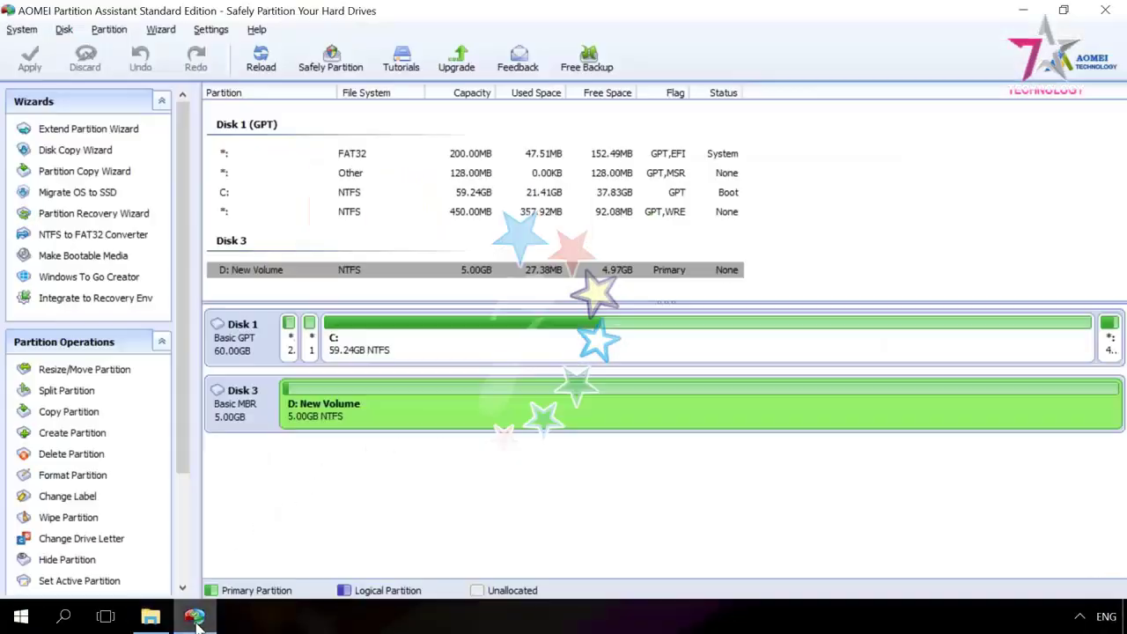
left_click(264, 415)
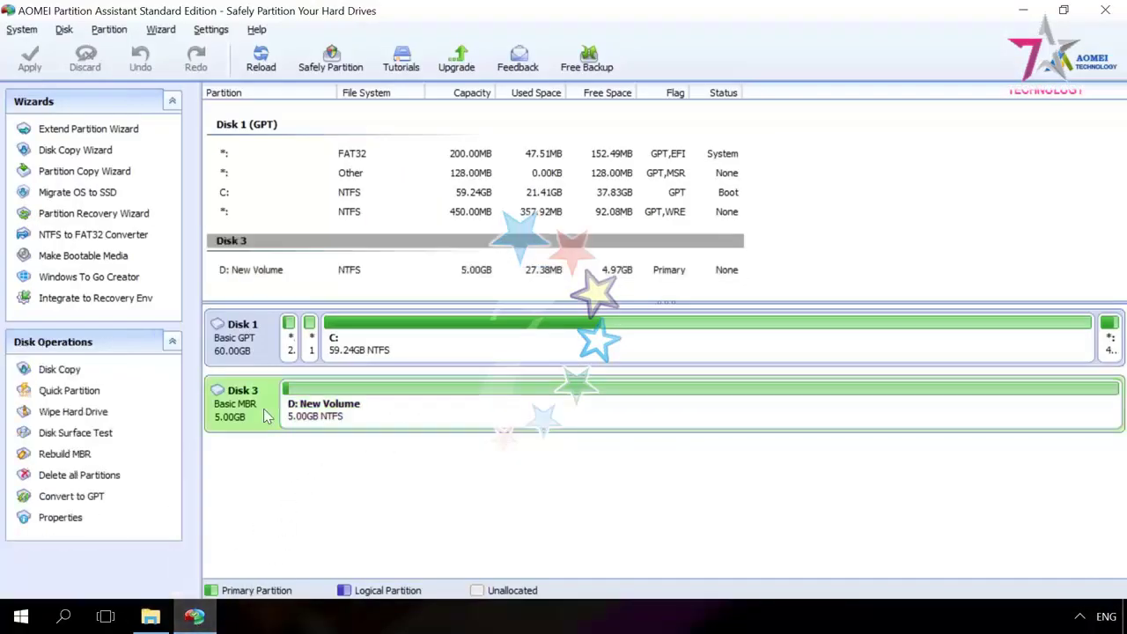
right_click(264, 408)
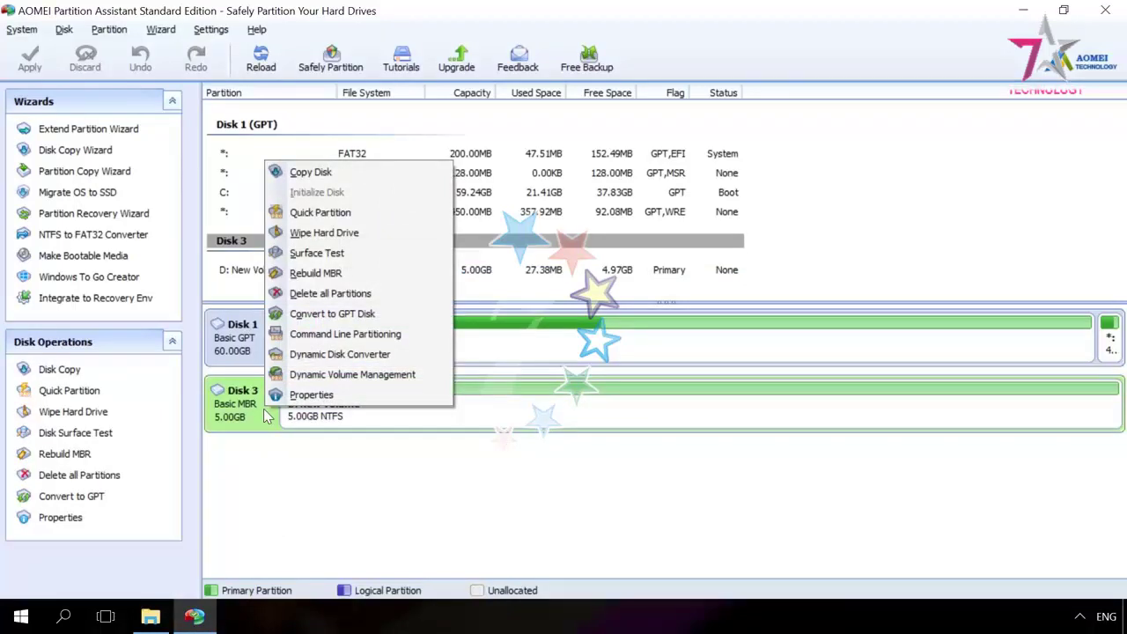
left_click(343, 316)
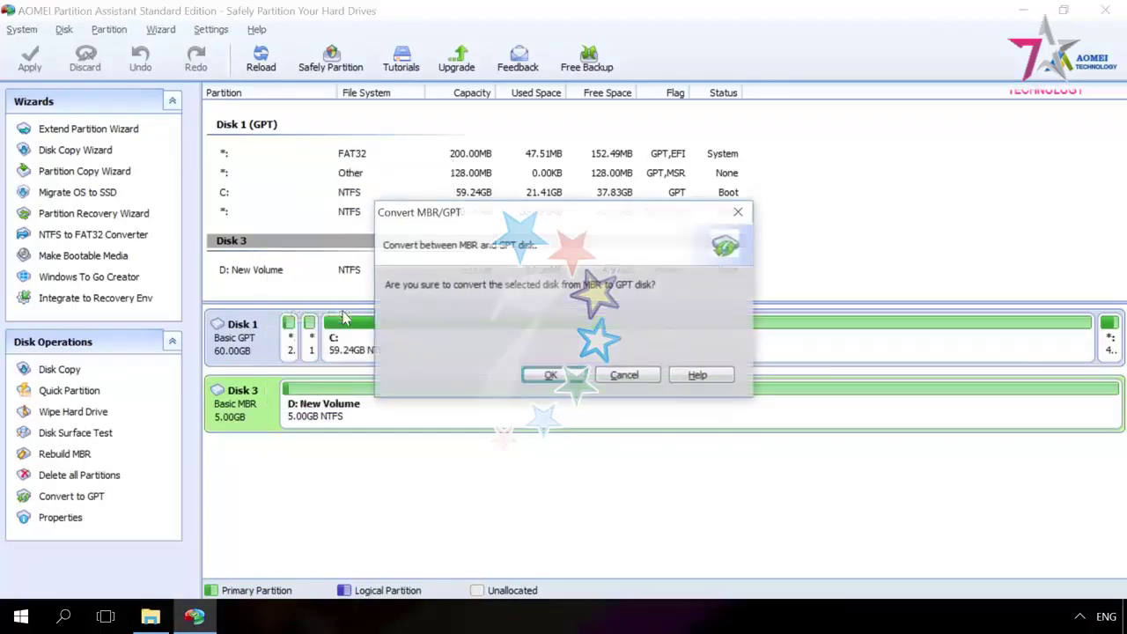
left_click(544, 376)
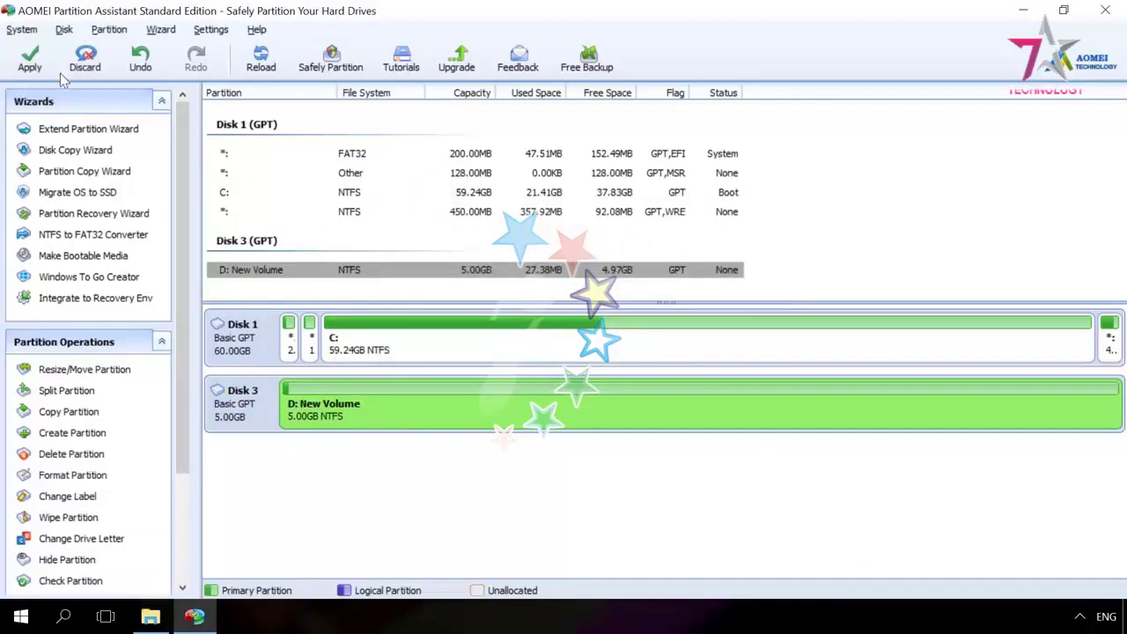
- Apply the pending conversion, then confirm Disk 3 now shows as GPT
left_click(30, 61)
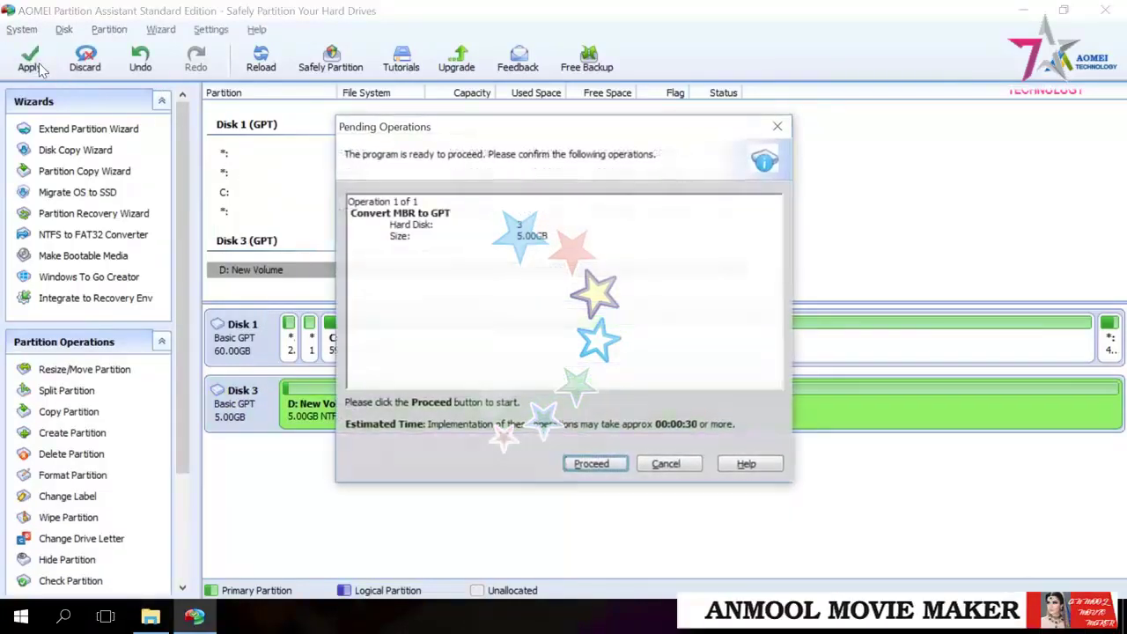
left_click(592, 465)
left_click(553, 347)
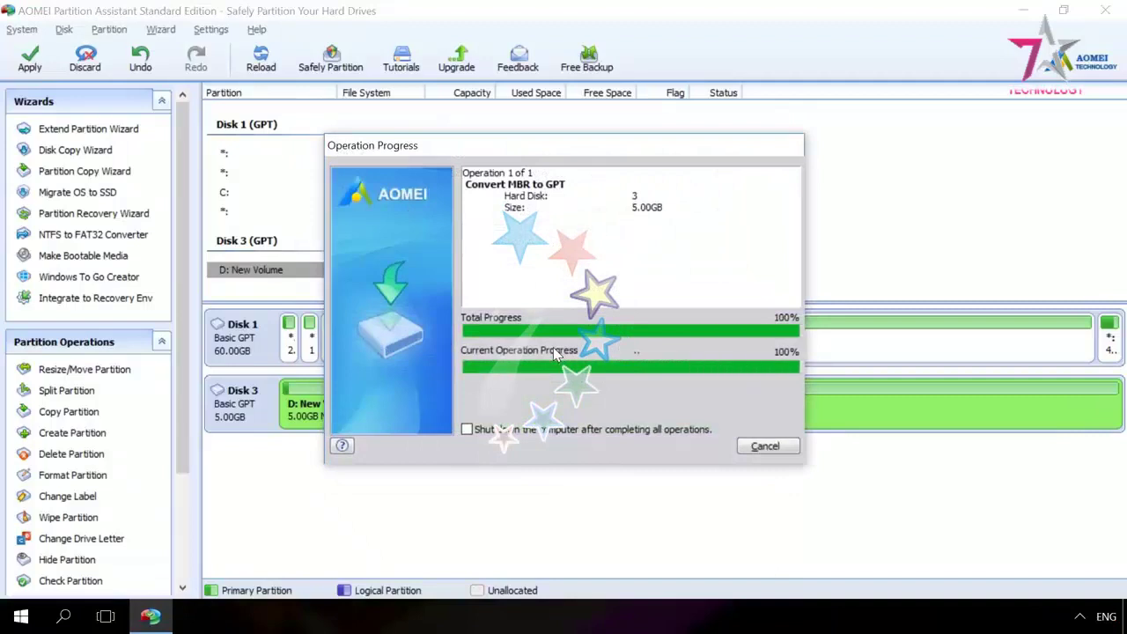
left_click(676, 347)
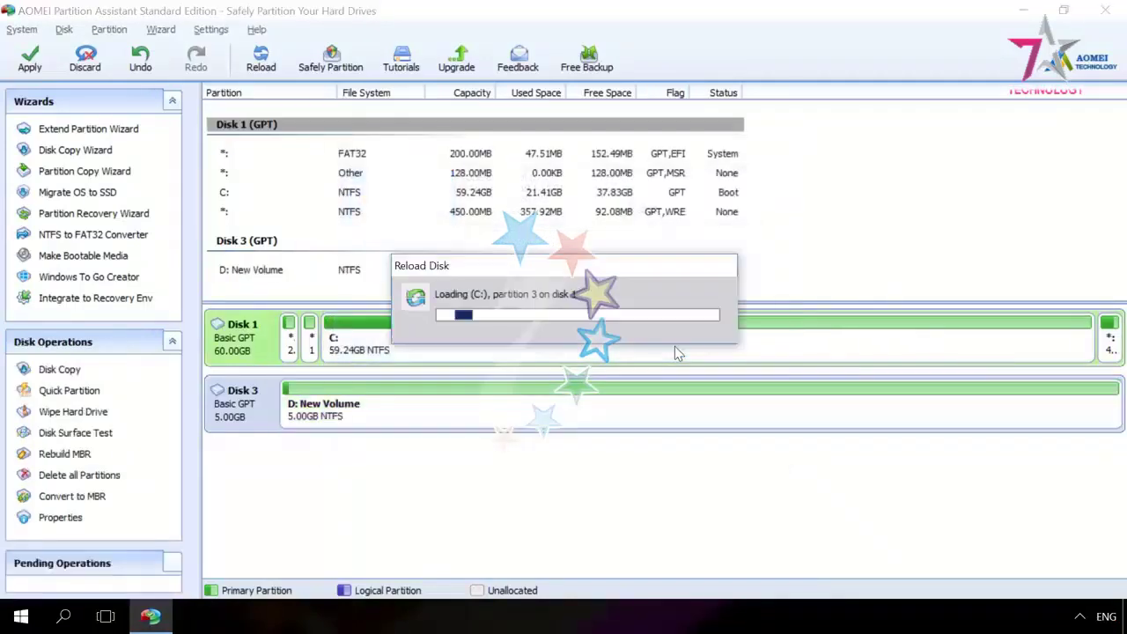
left_click(259, 419)
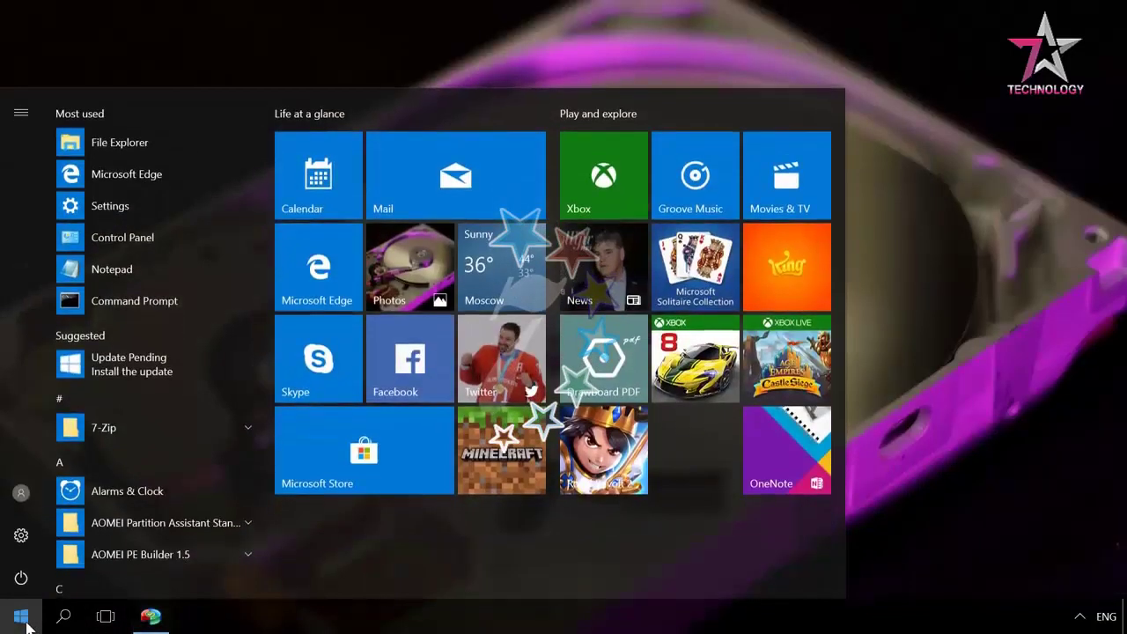
- Launch File Explorer and open the New Volume (D:) drive
left_click(128, 150)
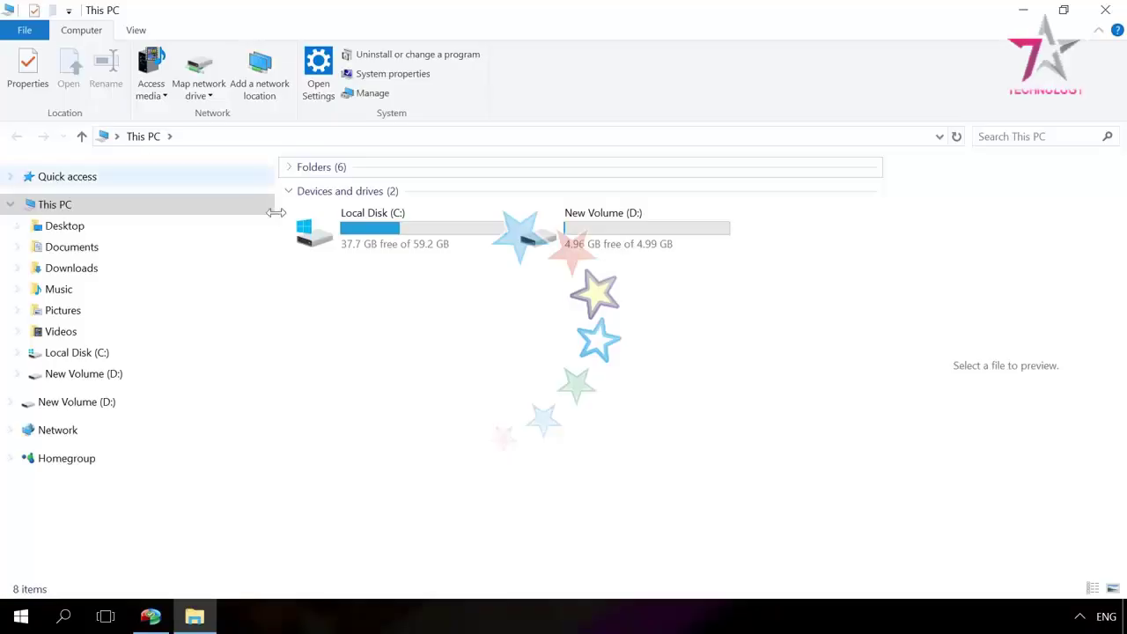
double_click(594, 228)
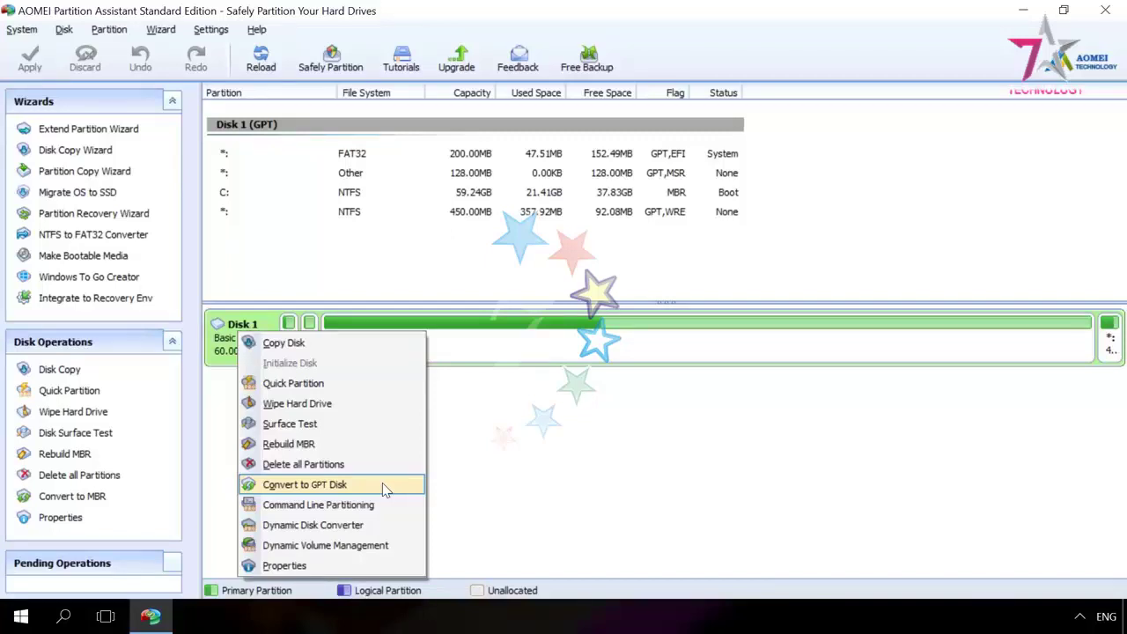
- Convert system Disk 1, holding C:, to GPT via Convert to GPT Disk
left_click(385, 486)
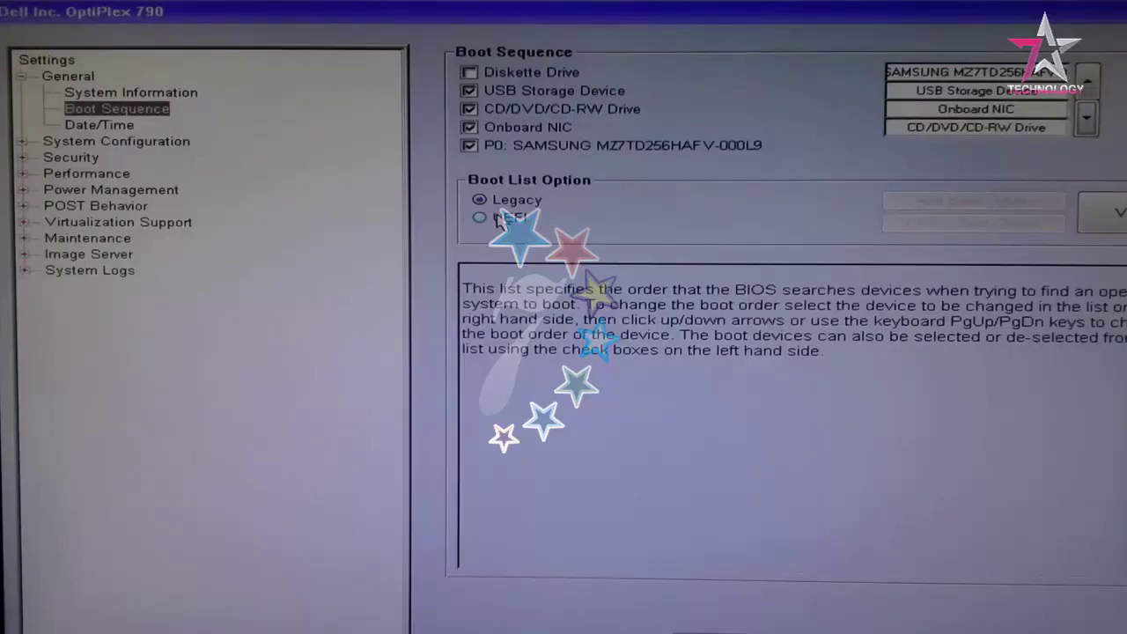
- Set the Boot List Option to UEFI and add a Windows Boot Manager boot entry
left_click(499, 220)
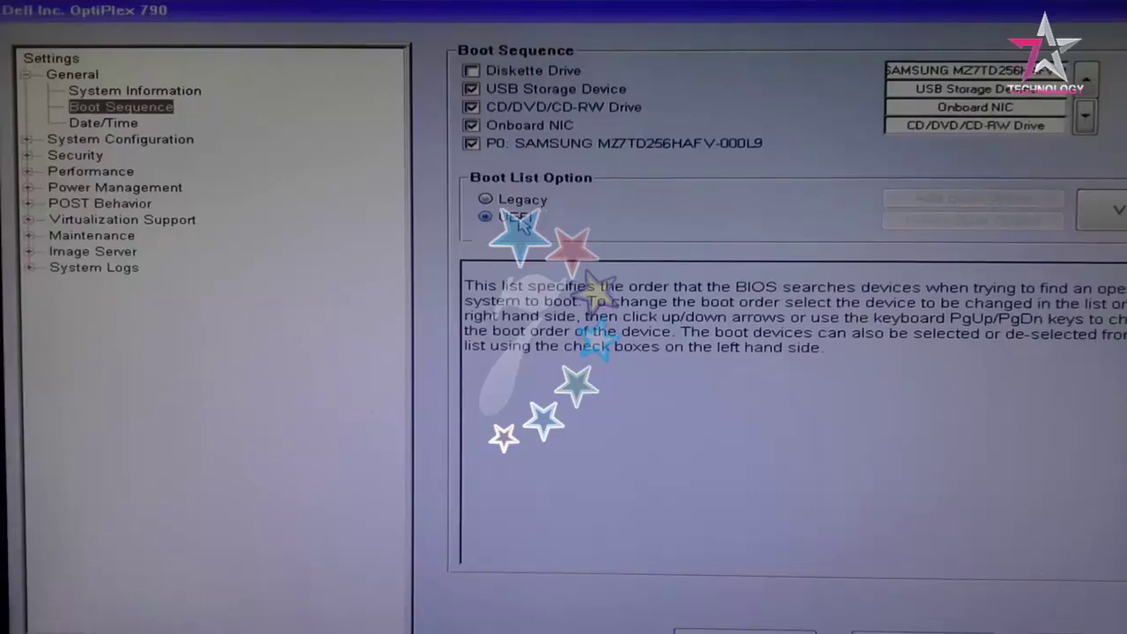
left_click(974, 198)
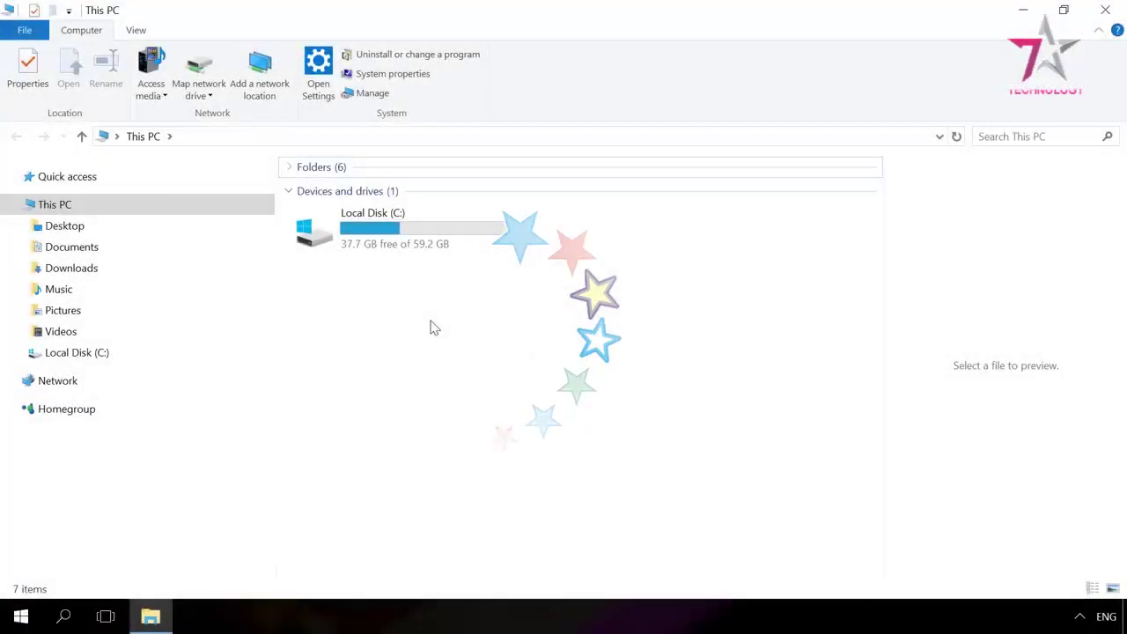
- Open Local Disk (C:) from This PC to view its folders and files
double_click(394, 245)
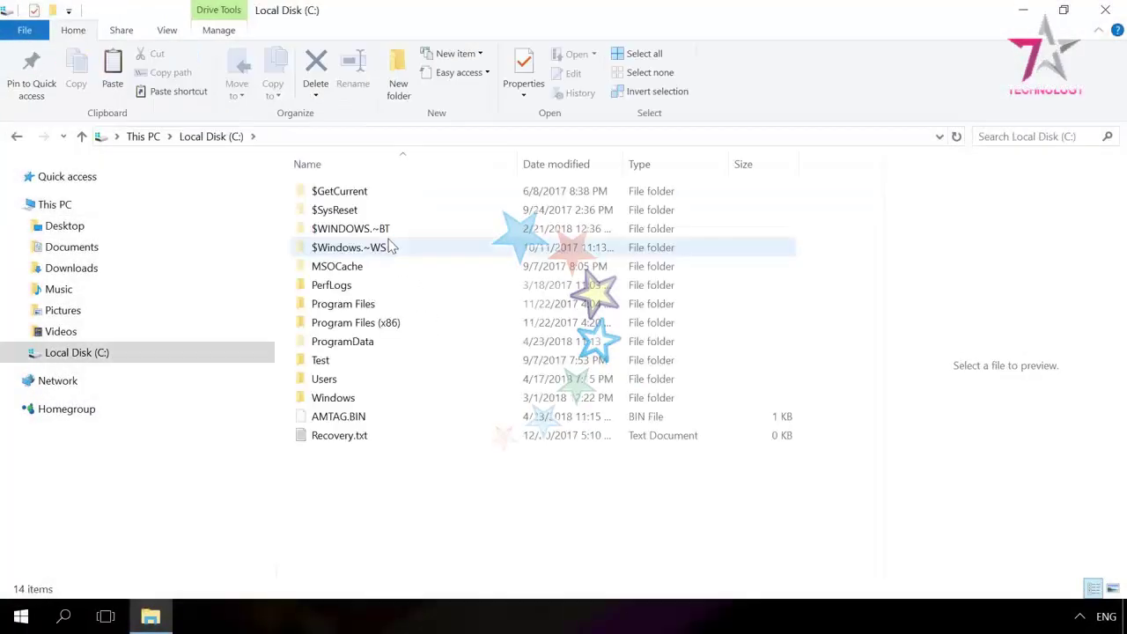